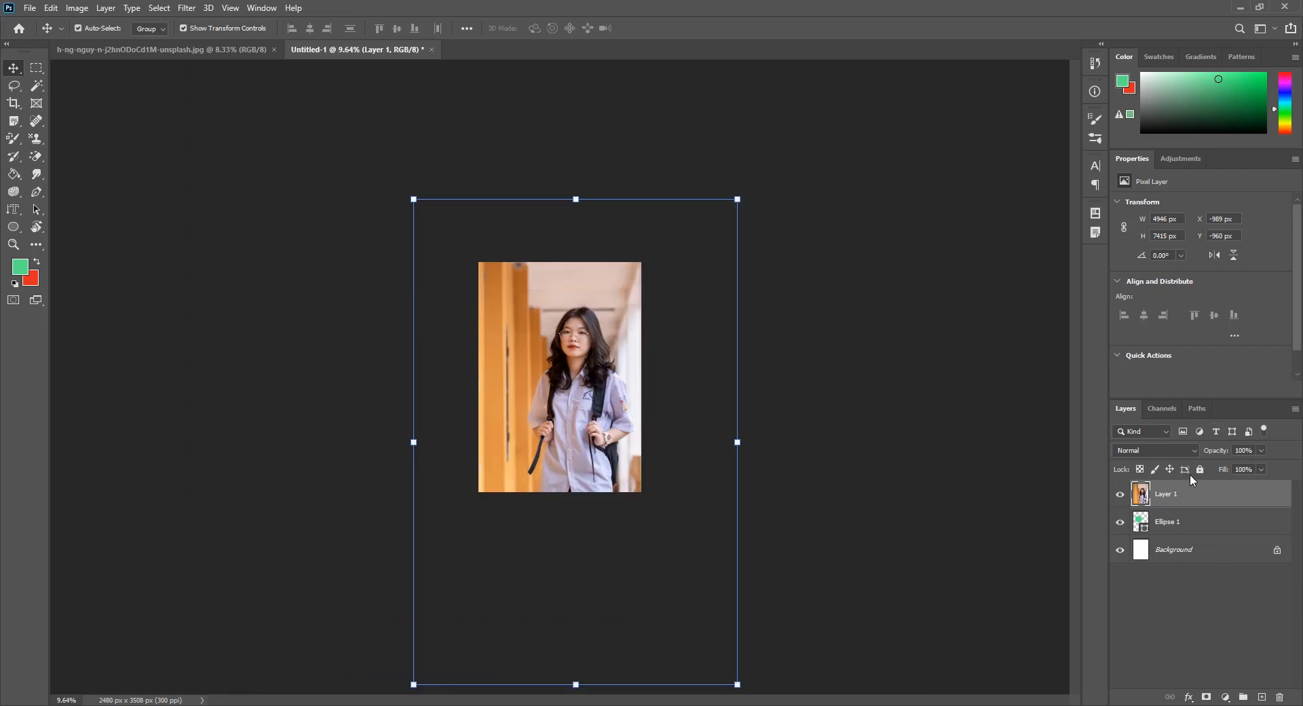
# - Lower the portrait layer's opacity to 73%, and scale the photo to 67.04% with the face centred over the green circle
pyautogui.moveTo(1221, 445); pyautogui.dragTo(1198, 454)
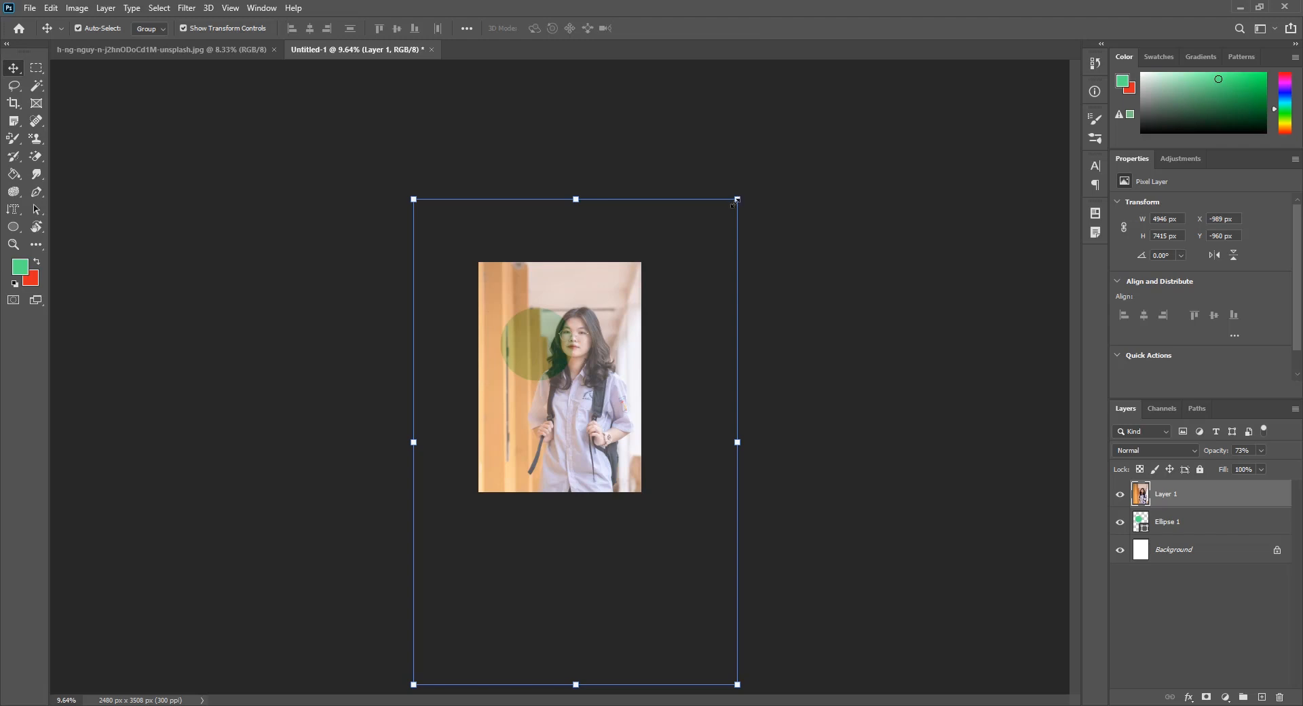
pyautogui.moveTo(737, 200); pyautogui.dragTo(704, 249)
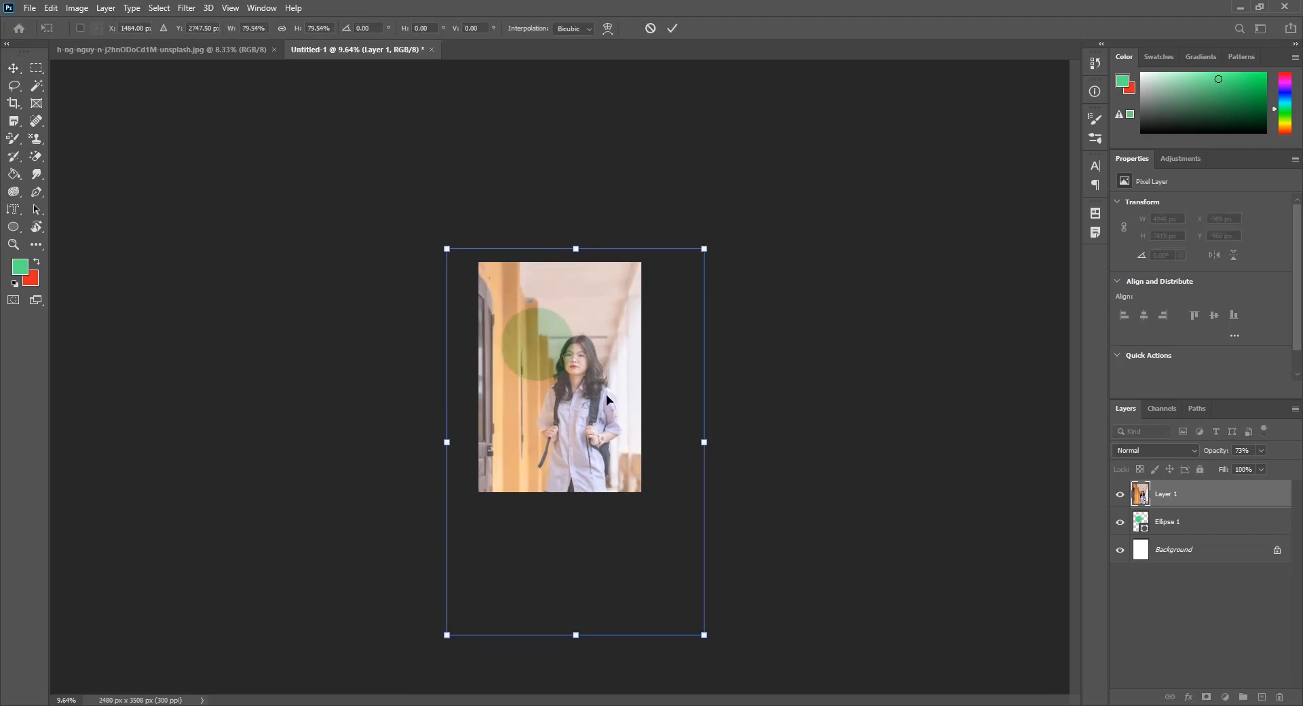
pyautogui.moveTo(606, 399); pyautogui.dragTo(567, 381)
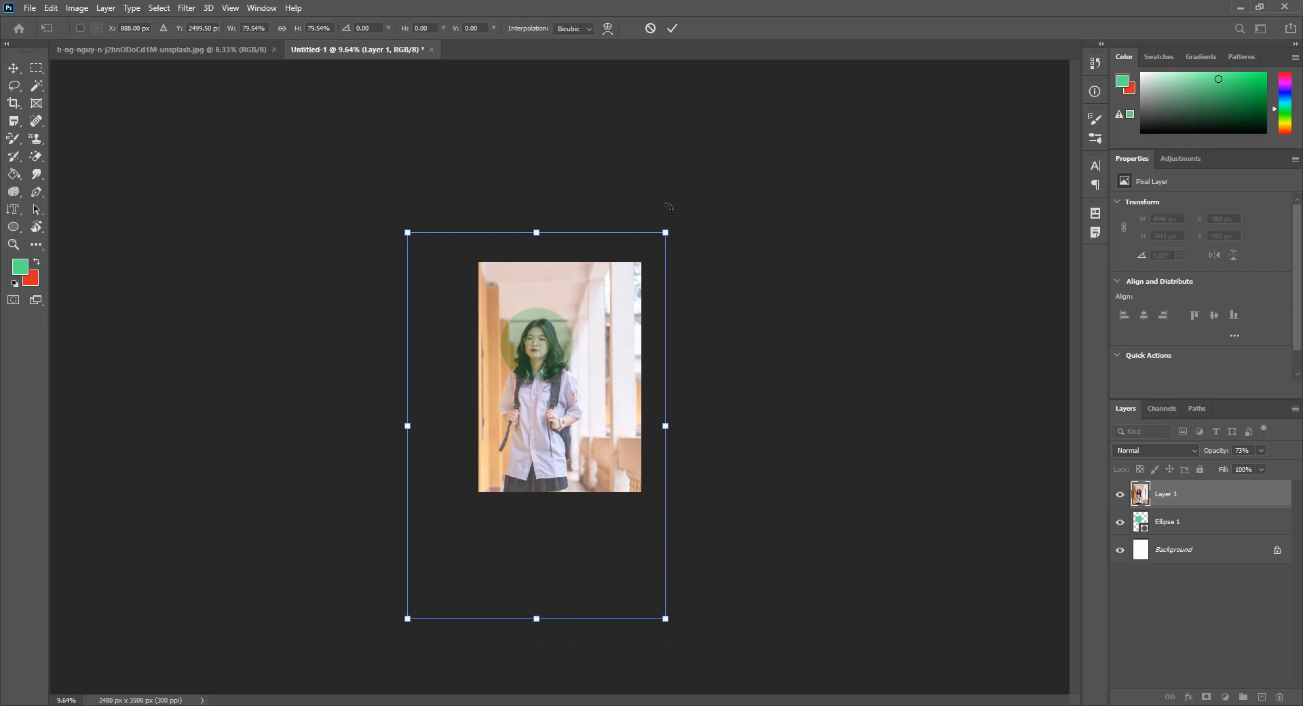
pyautogui.moveTo(664, 231); pyautogui.dragTo(643, 262)
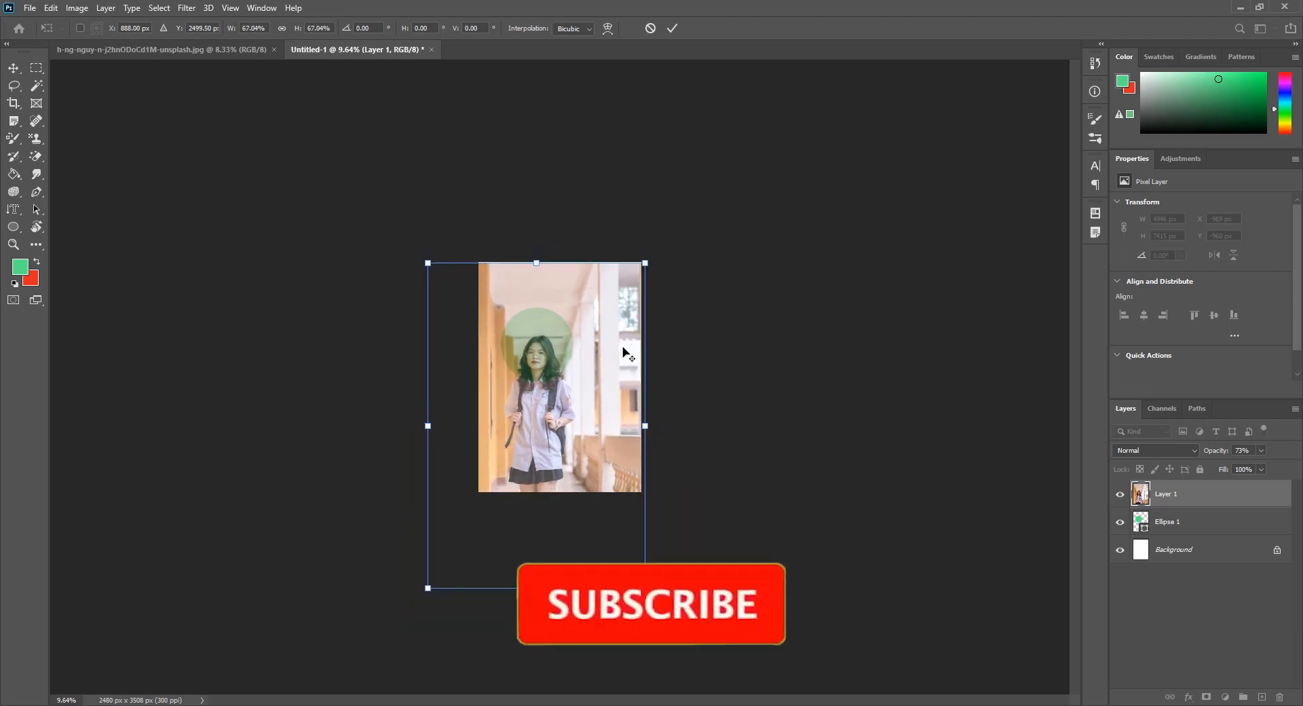
pyautogui.moveTo(601, 451); pyautogui.dragTo(600, 427)
pyautogui.scroll(7, 485, 353)
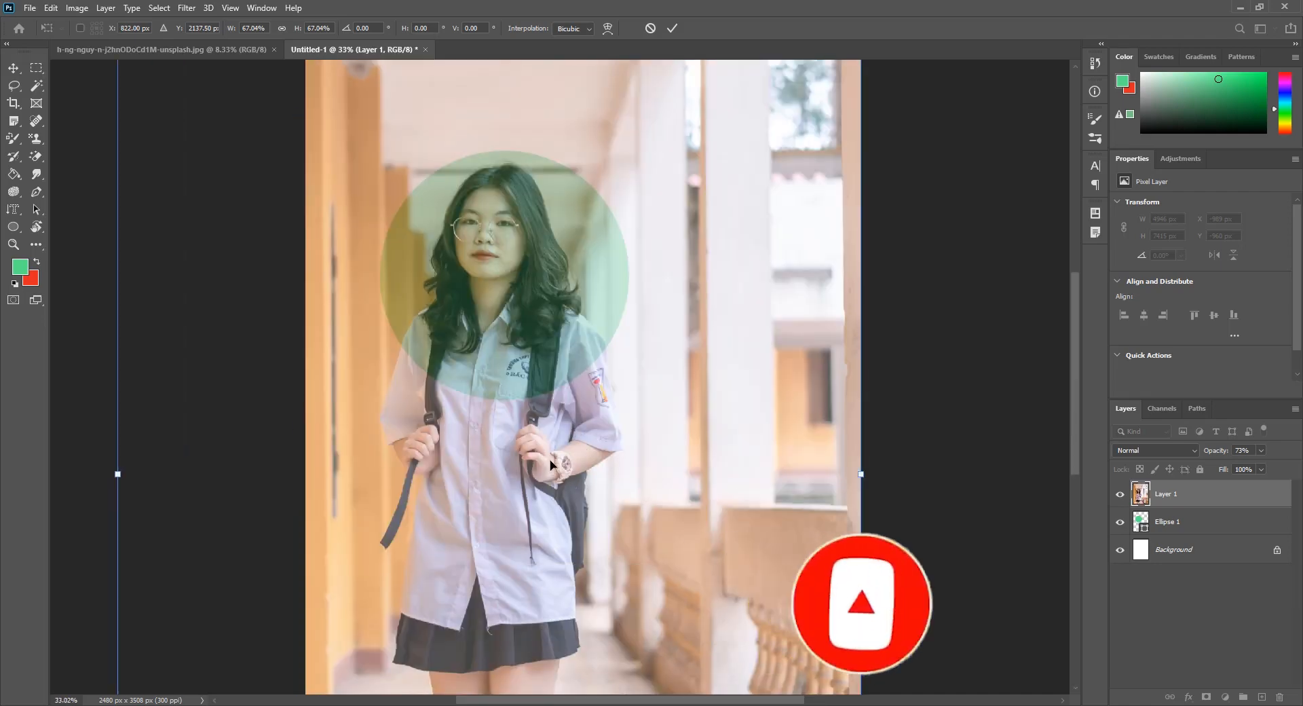
pyautogui.moveTo(548, 462); pyautogui.dragTo(560, 459)
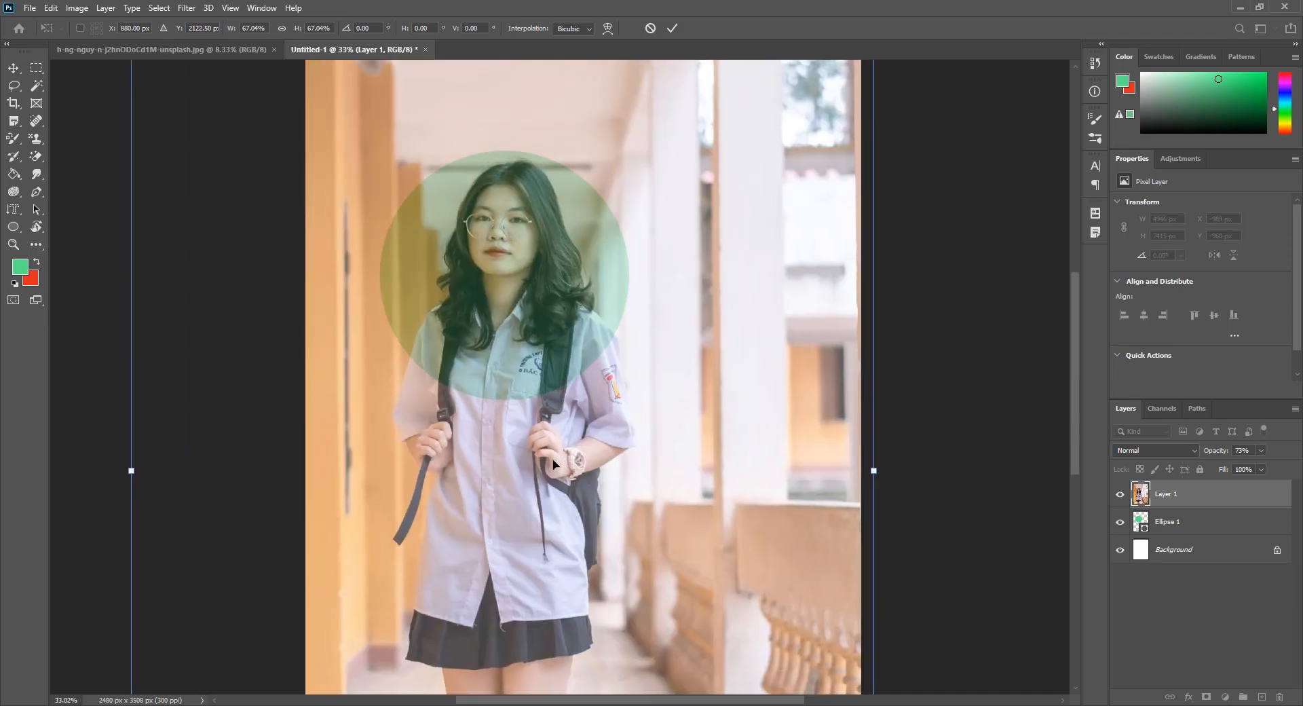
pyautogui.click(669, 30)
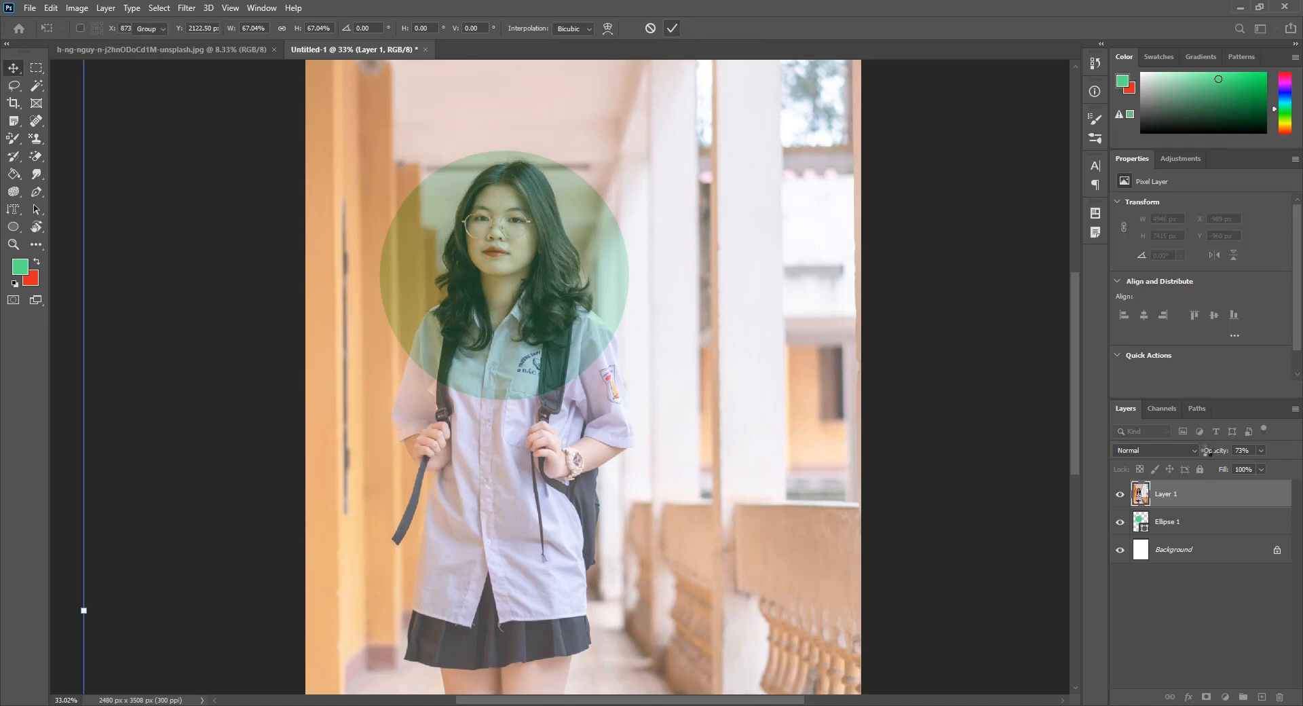
# - Restore the portrait layer's opacity to 100% and clip it to the circle with a clipping mask
pyautogui.moveTo(1216, 453); pyautogui.dragTo(1298, 448)
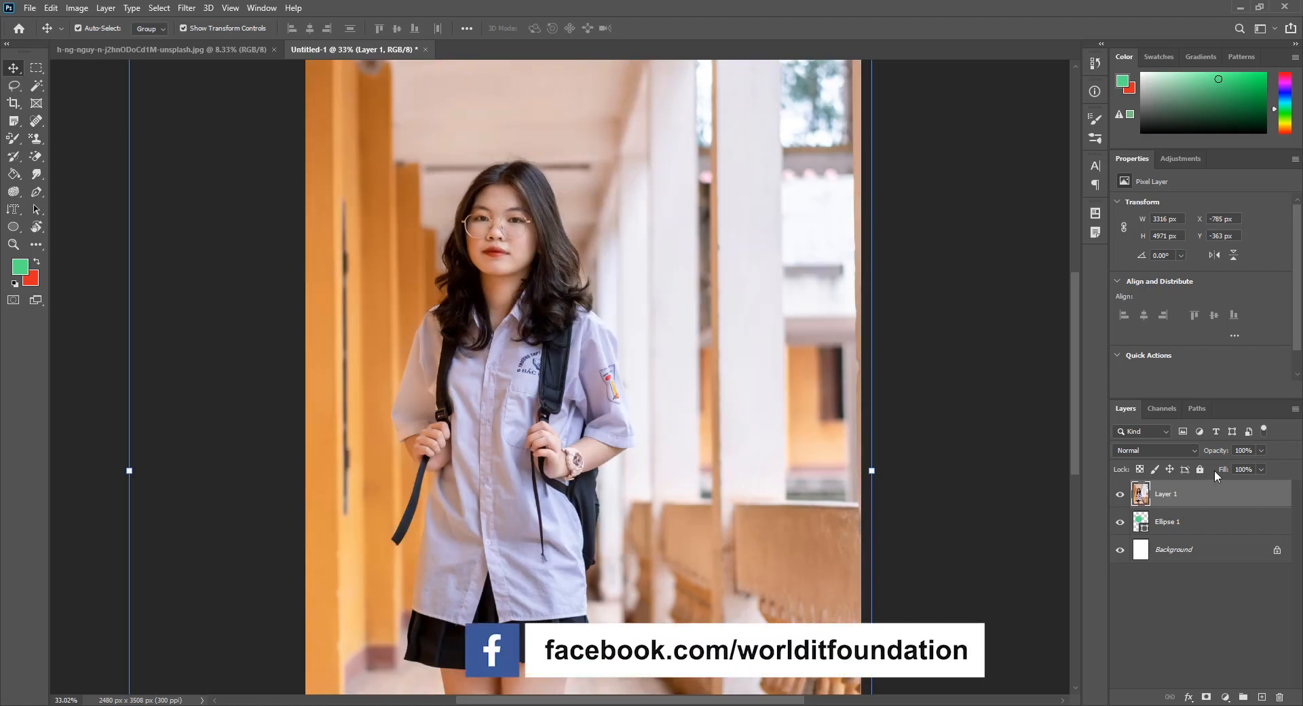
pyautogui.rightClick(1207, 492)
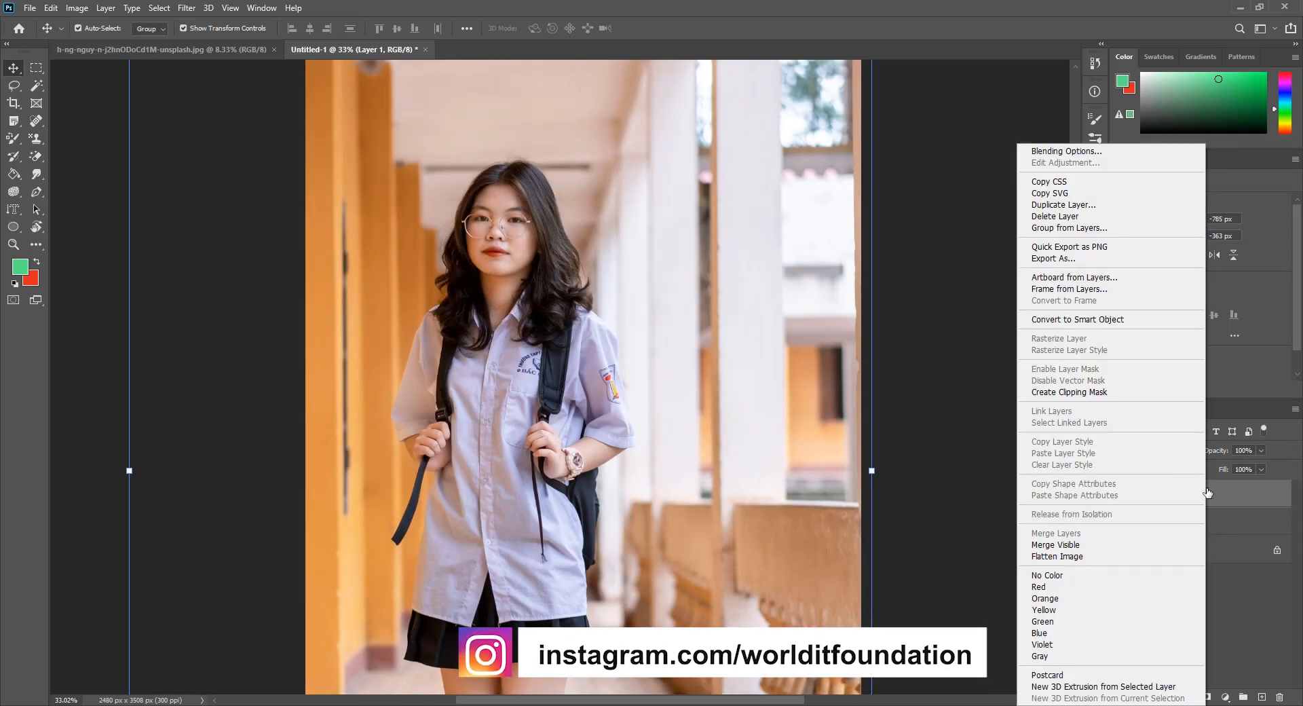
pyautogui.click(1141, 393)
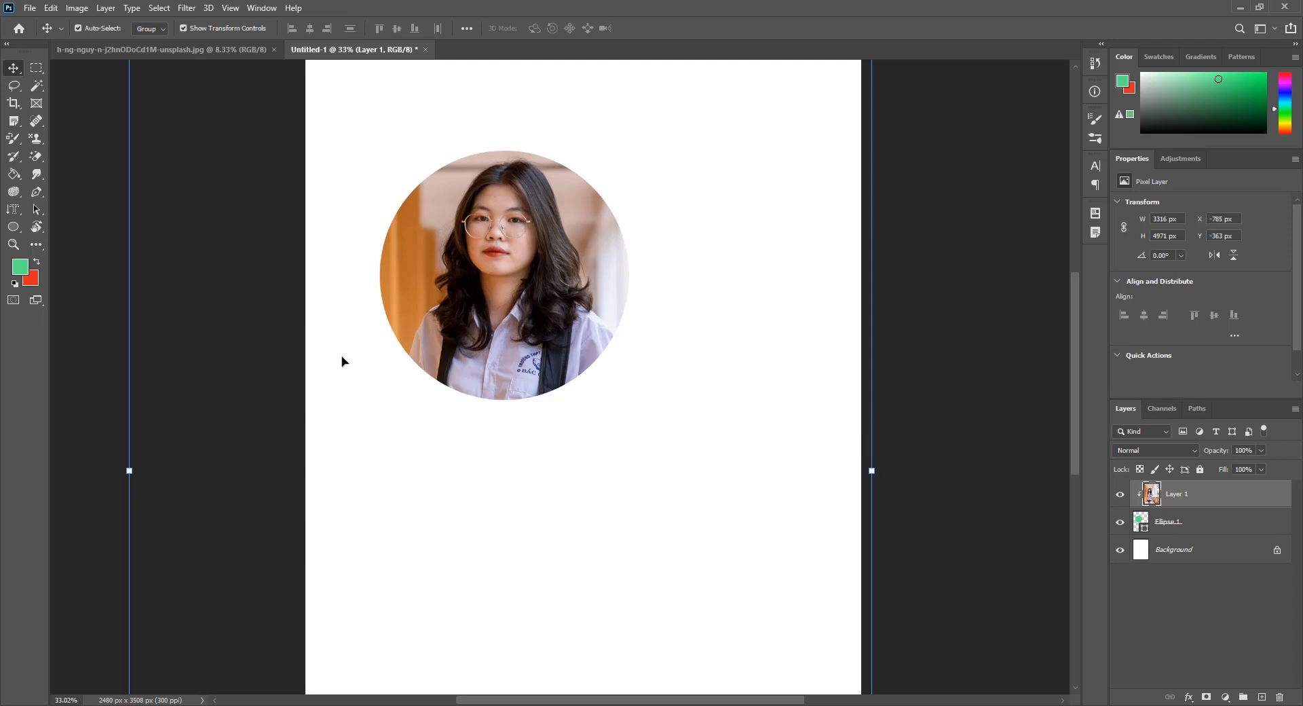
# - Group the photo and ellipse layers, and move the circular portrait group slightly on the page
pyautogui.moveTo(510, 283)
pyautogui.mouseDown()
pyautogui.moveTo(503, 295)
pyautogui.moveTo(515, 282)
pyautogui.mouseUp()
pyautogui.keyDown('shift'); pyautogui.click(1237, 528); pyautogui.keyUp('shift')
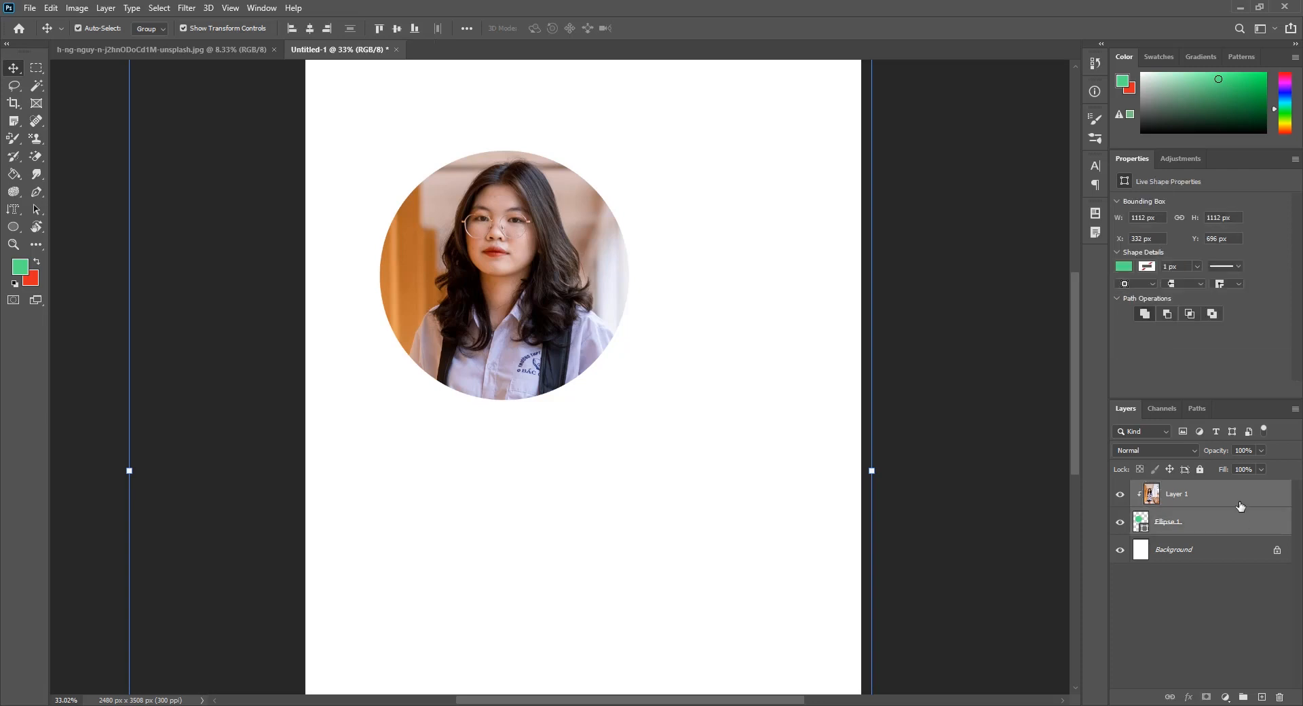
pyautogui.hotkey('ctrl', 'g')
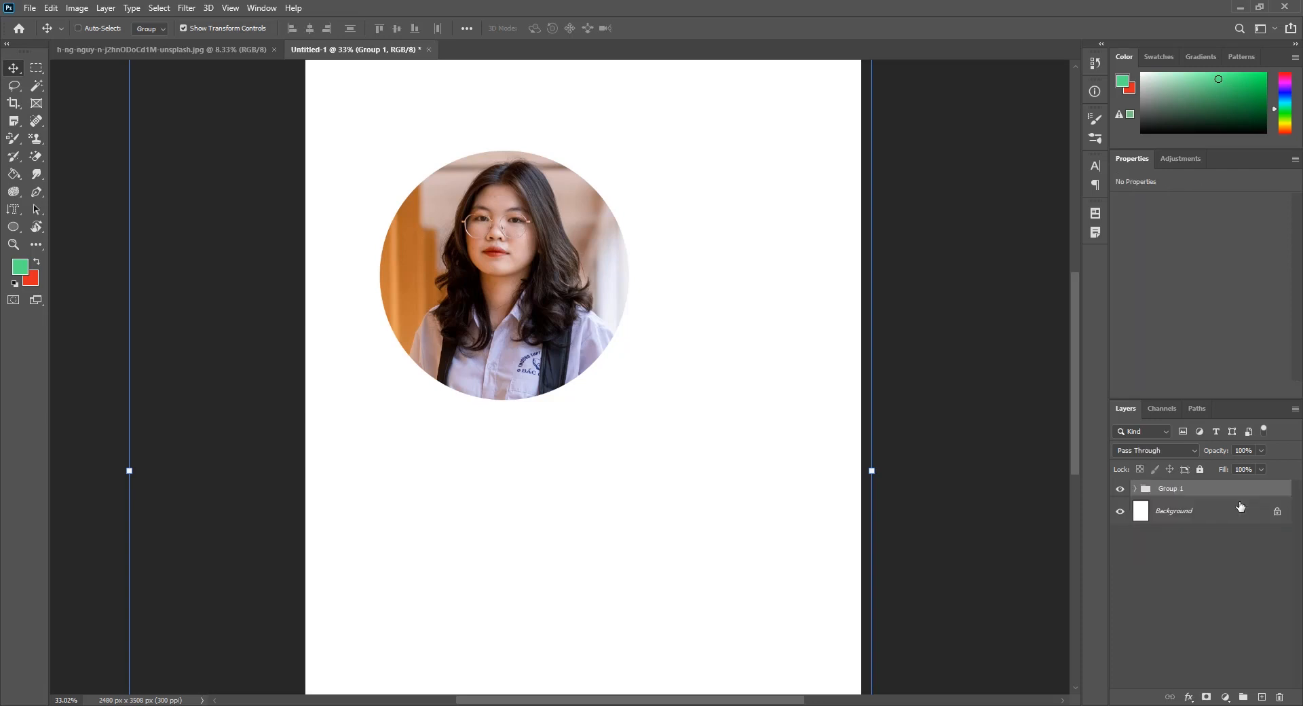
pyautogui.moveTo(486, 270); pyautogui.dragTo(476, 342)
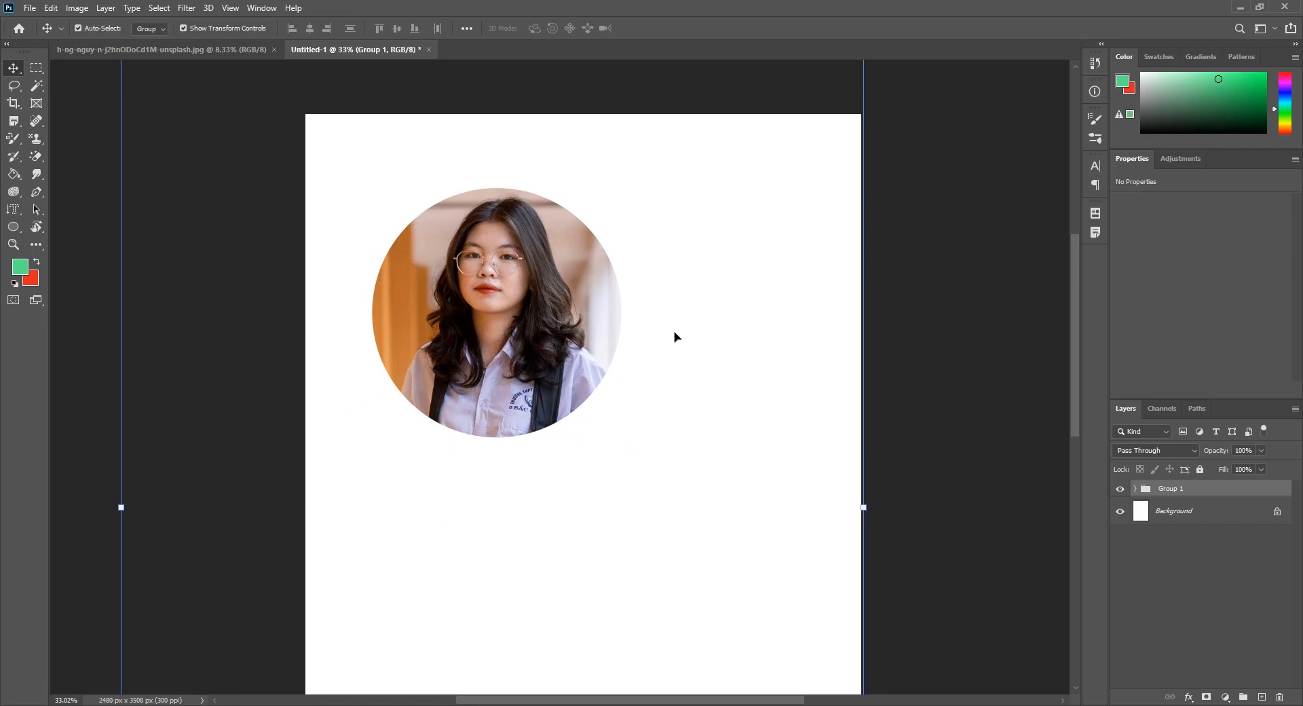
# - Set Auto-Select to Layer and shift only the photo slightly down and right inside the circle
pyautogui.click(160, 29)
pyautogui.click(147, 47)
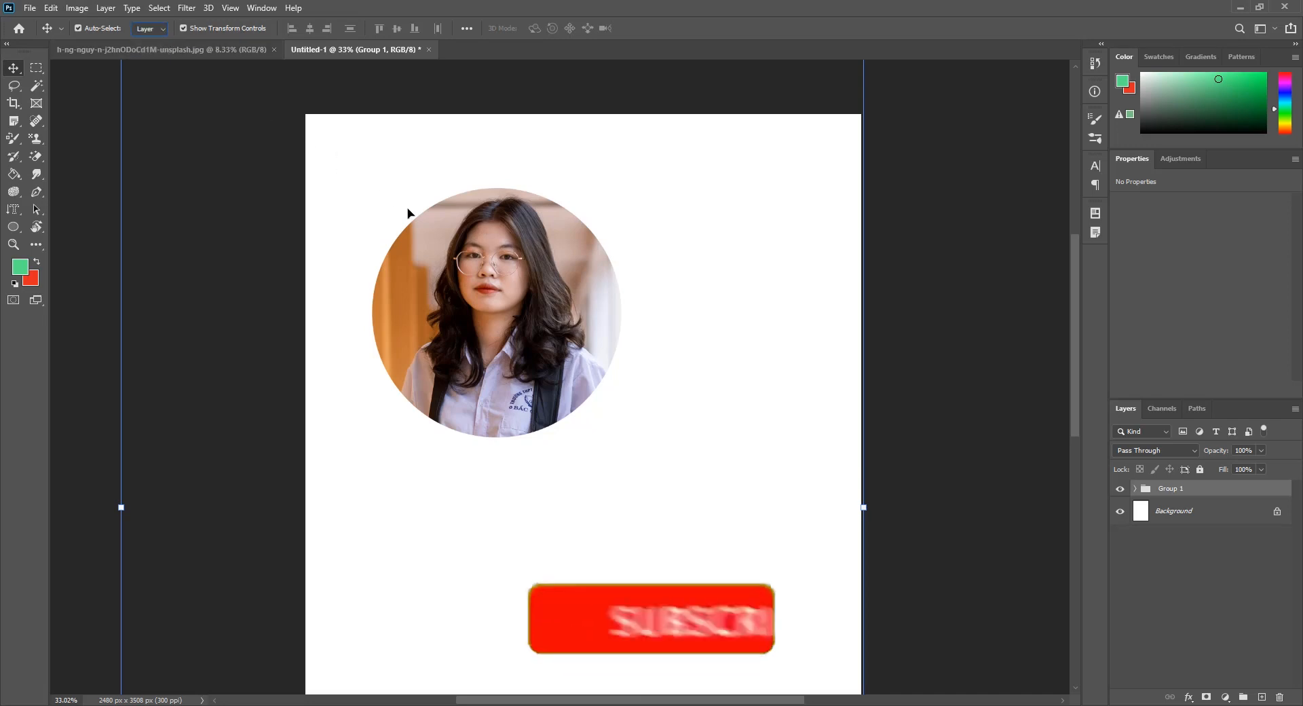
pyautogui.moveTo(468, 272)
pyautogui.mouseDown()
pyautogui.moveTo(511, 331)
pyautogui.moveTo(456, 296)
pyautogui.moveTo(466, 259)
pyautogui.moveTo(457, 267)
pyautogui.mouseUp()
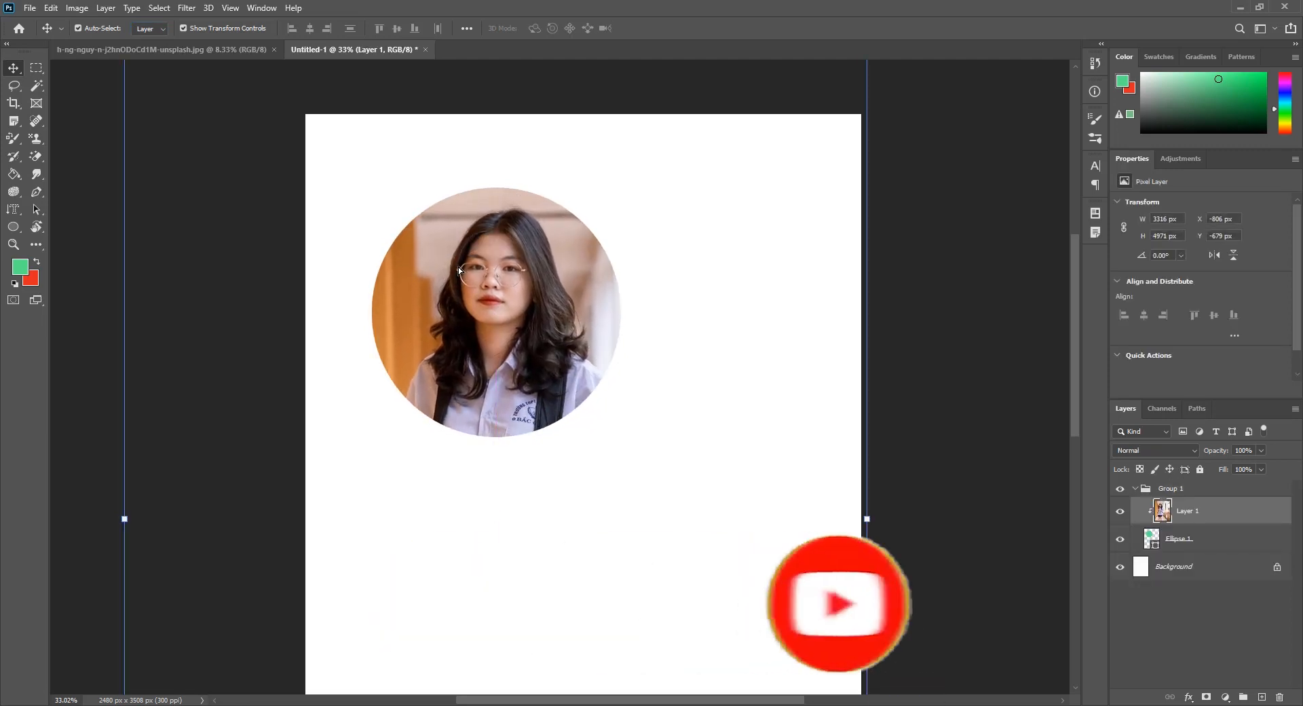
# - Set Auto-Select to Group and move the whole circular portrait to the right
pyautogui.click(160, 27)
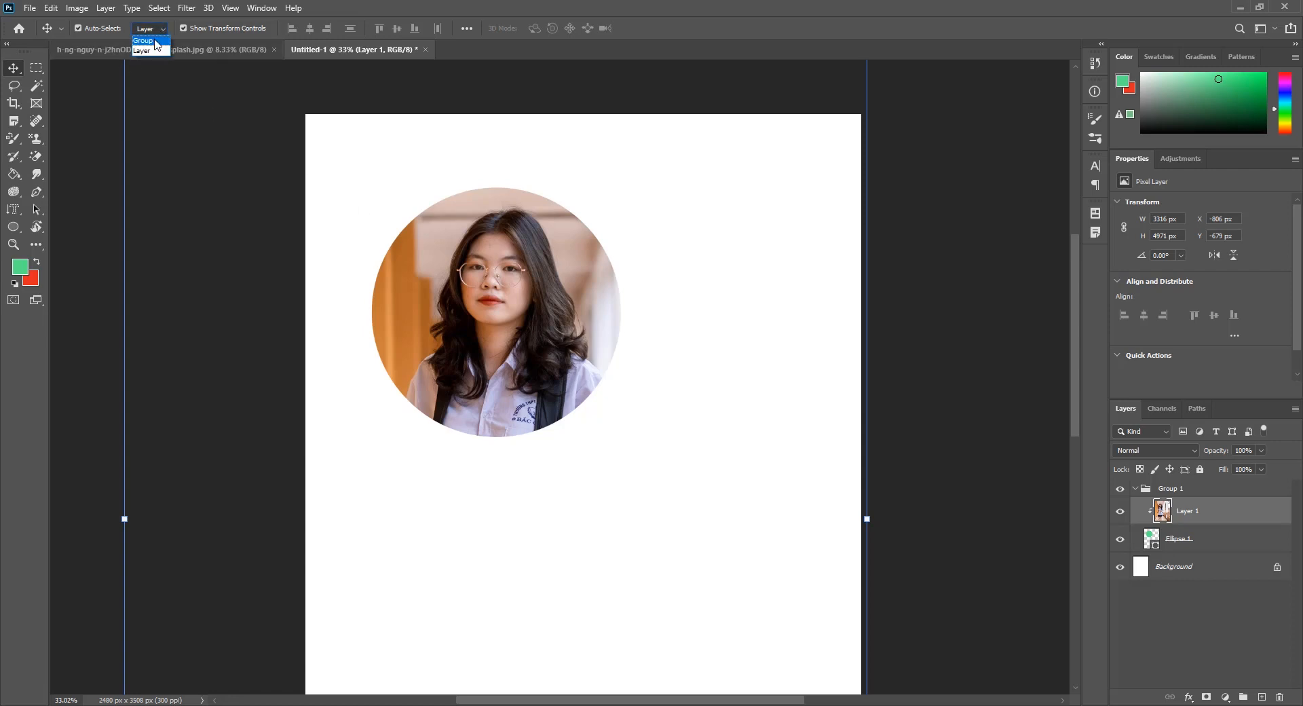
pyautogui.click(151, 40)
pyautogui.moveTo(527, 324); pyautogui.dragTo(600, 310)
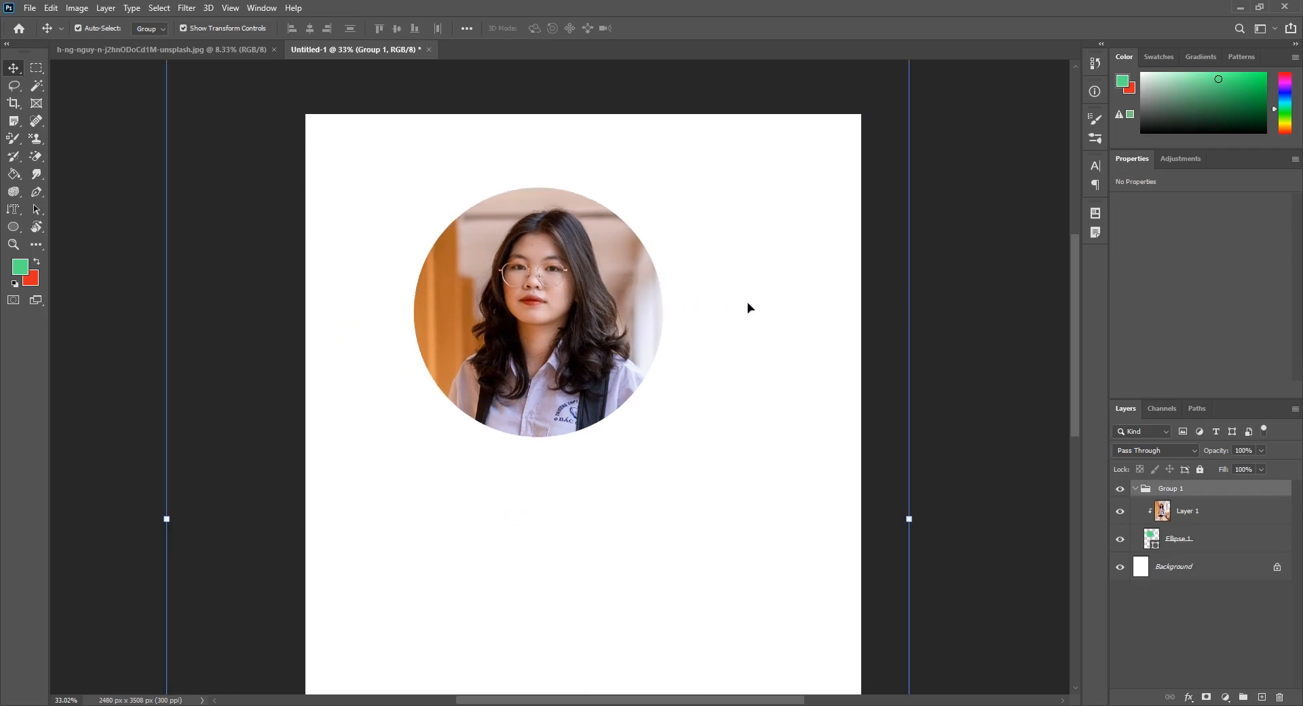
# - Scale the circular portrait group to 56.79% and place it in the page's upper-left corner
pyautogui.scroll(-1, 730, 465)
pyautogui.scroll(-3, 730, 465)
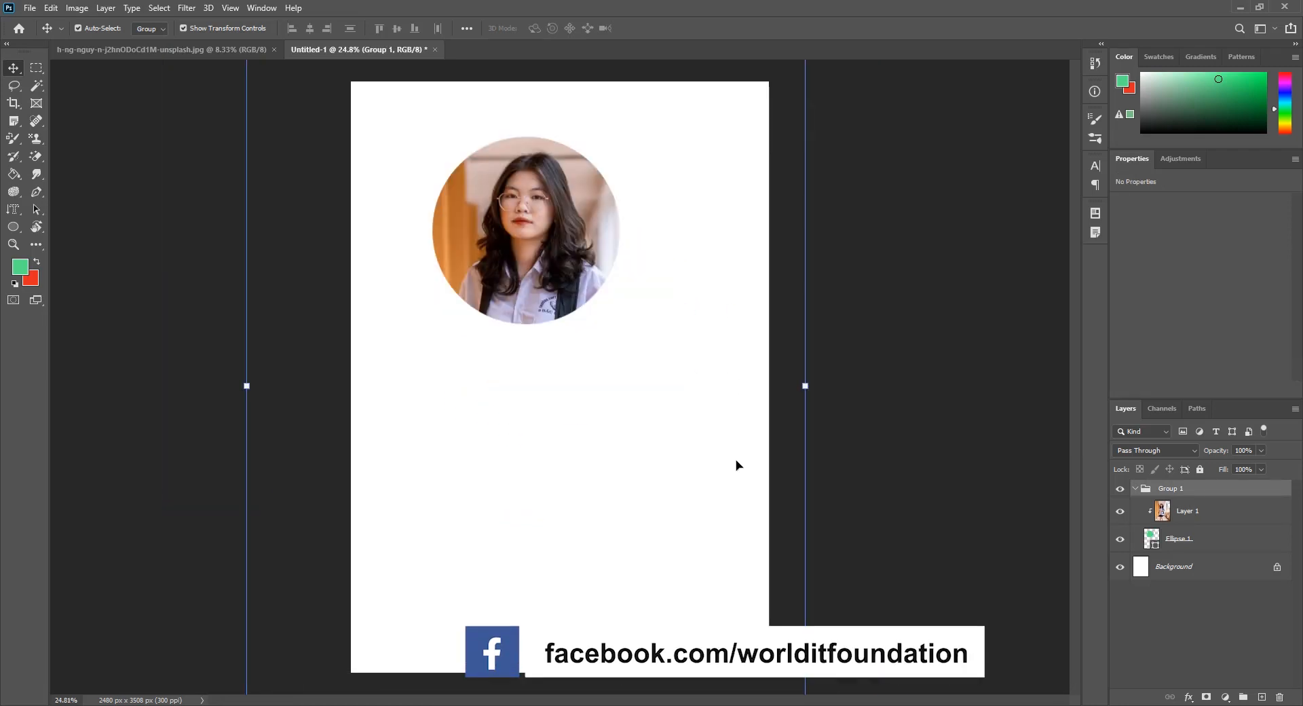
pyautogui.scroll(-1, 738, 465)
pyautogui.scroll(-1, 808, 375)
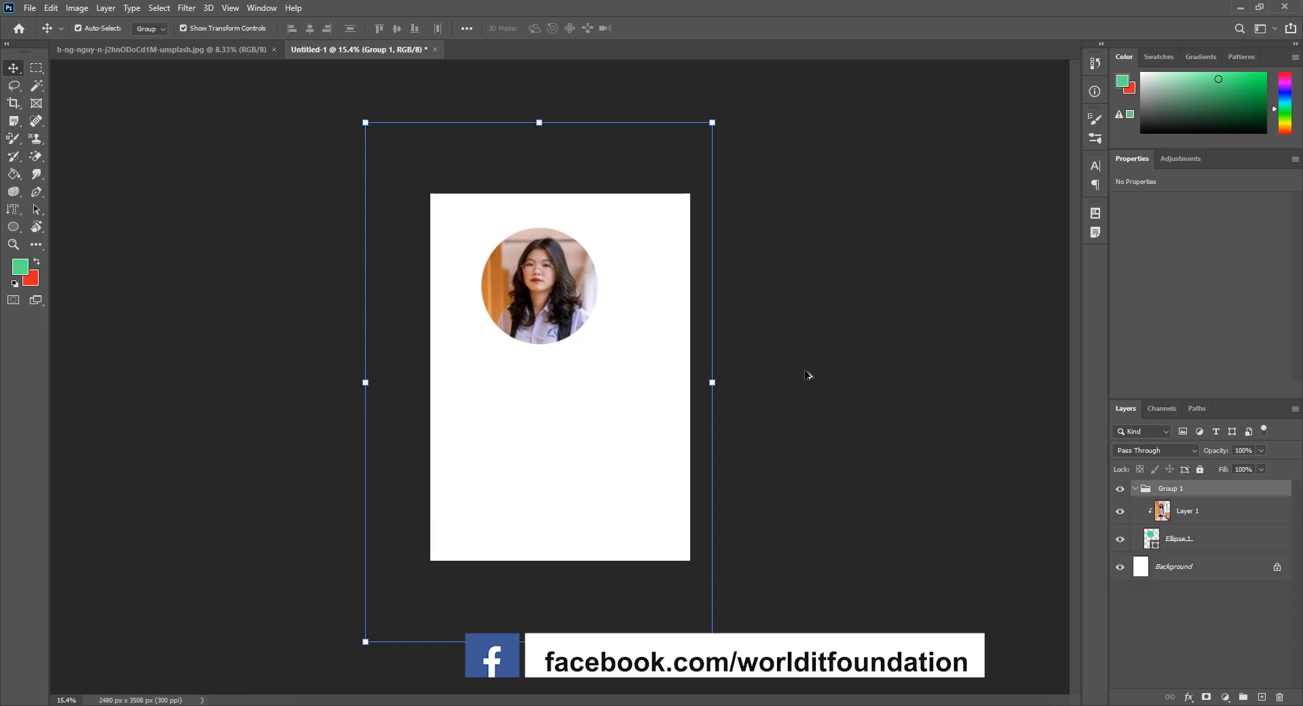
pyautogui.click(712, 382)
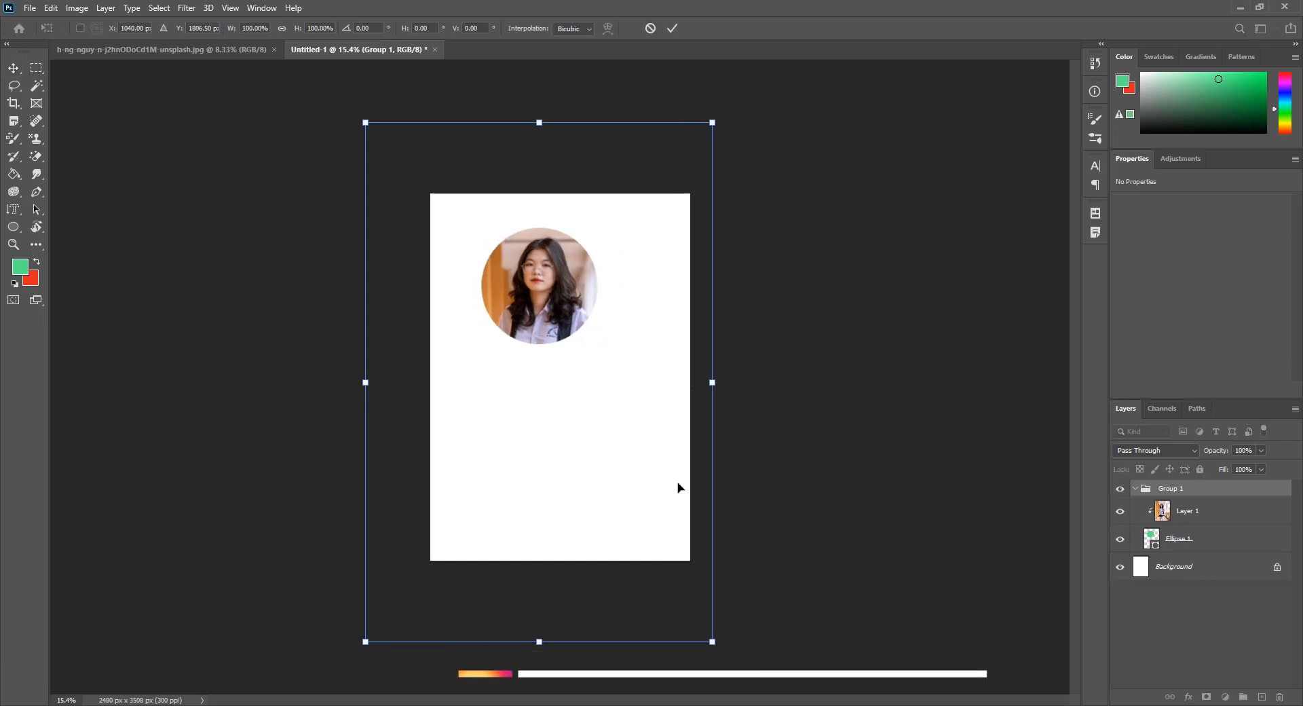
pyautogui.moveTo(712, 641); pyautogui.dragTo(570, 412)
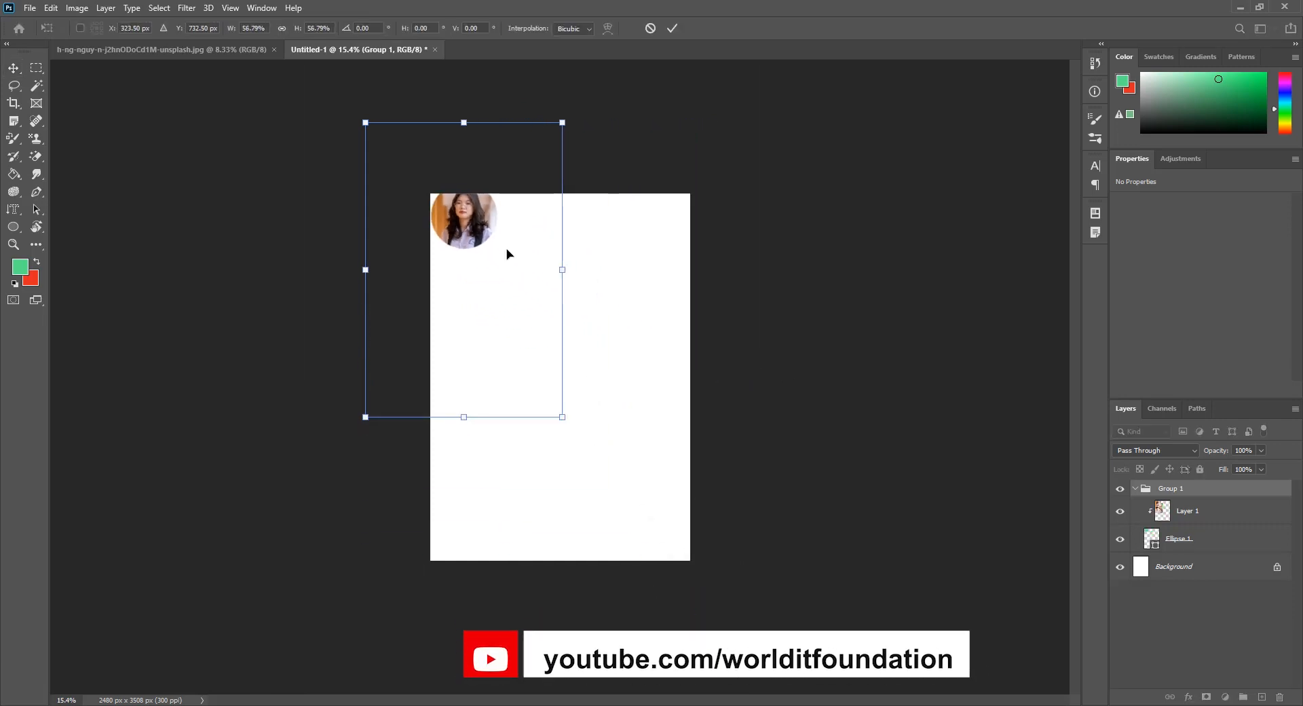
pyautogui.moveTo(477, 229); pyautogui.dragTo(488, 249)
pyautogui.click(825, 255)
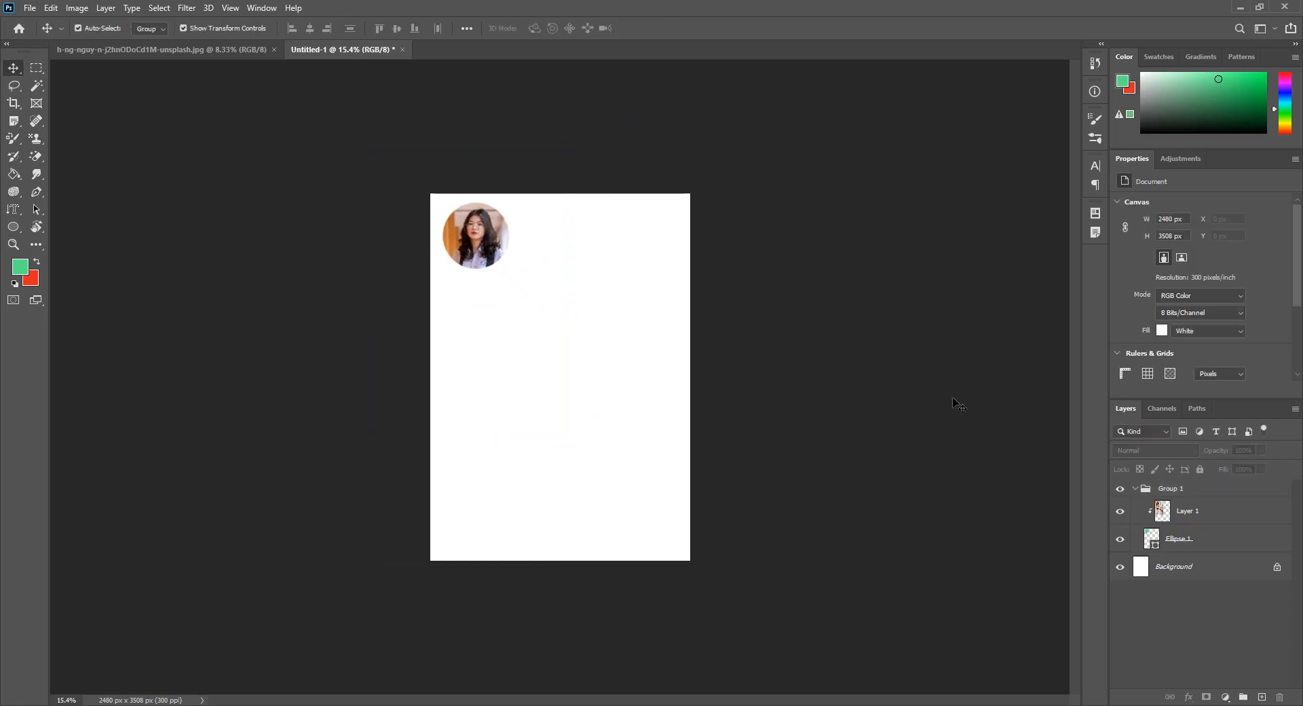
pyautogui.scroll(1, 950, 292)
pyautogui.scroll(2, 793, 254)
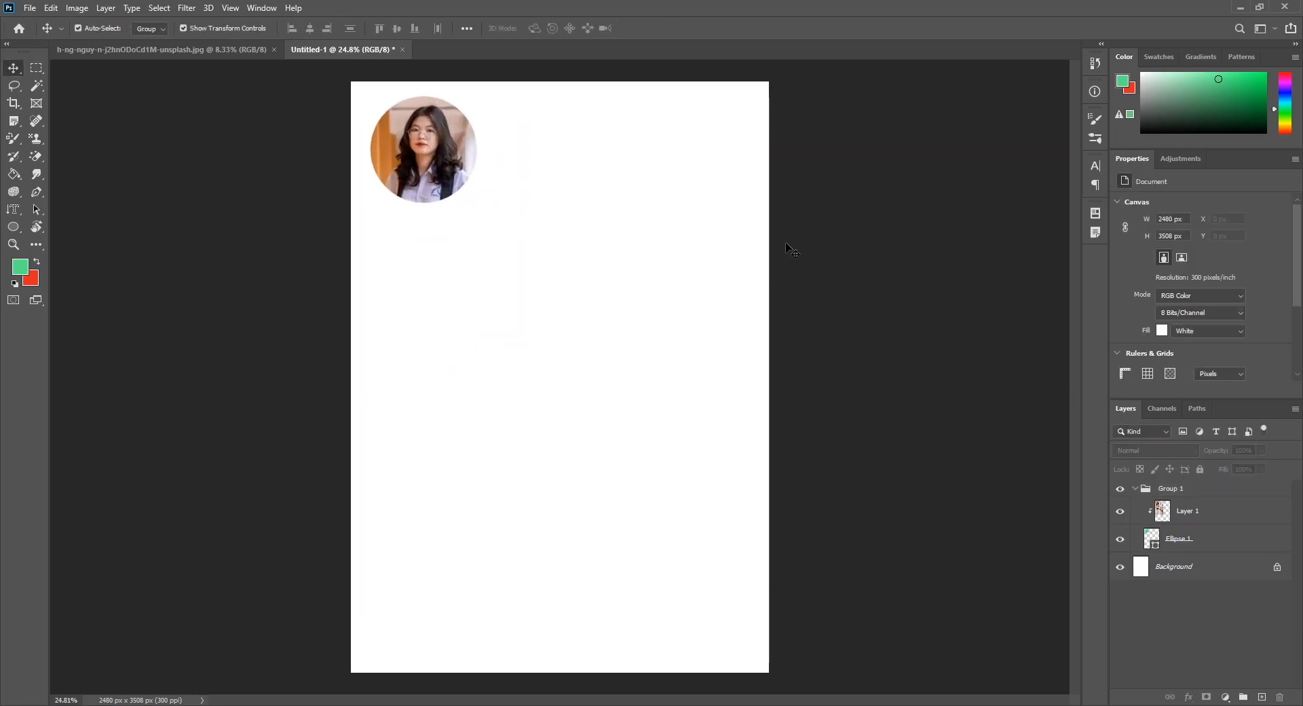
pyautogui.click(1134, 489)
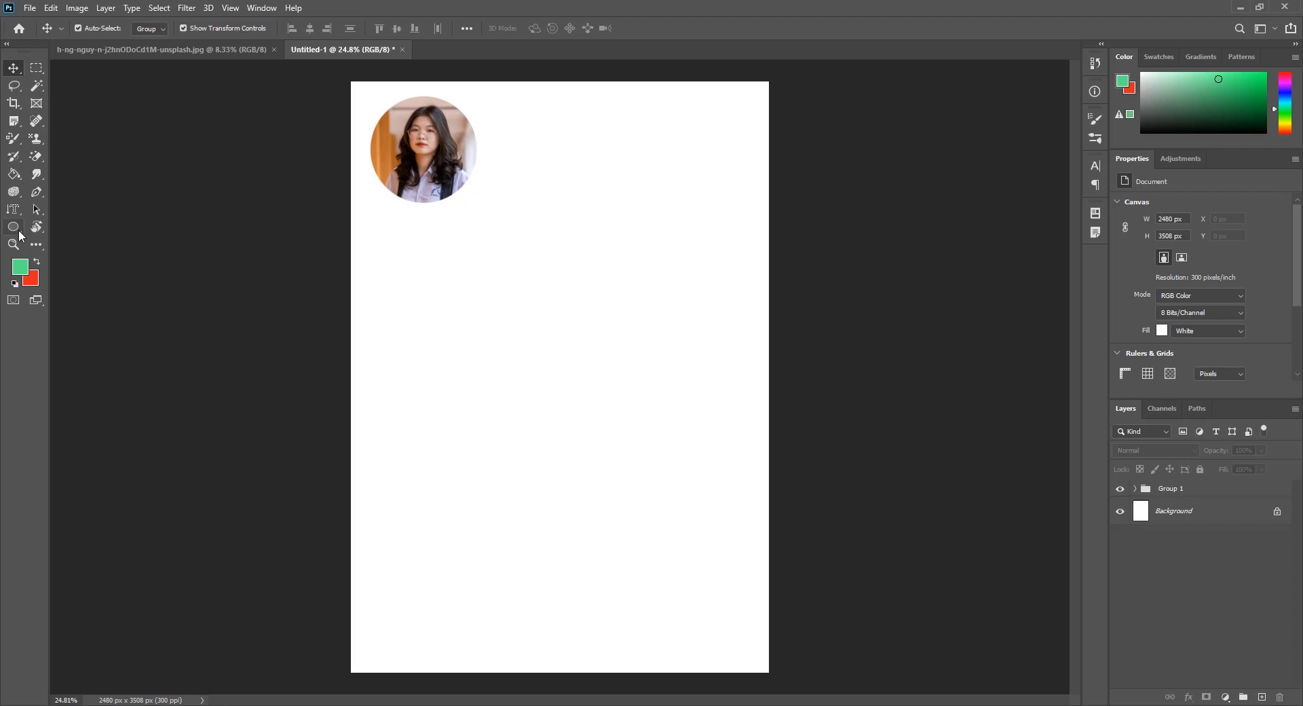
# - Draw a green hexagon below the portrait with the Polygon tool and rotate it so one corner points straight up
pyautogui.moveTo(18, 229); pyautogui.dragTo(76, 265)
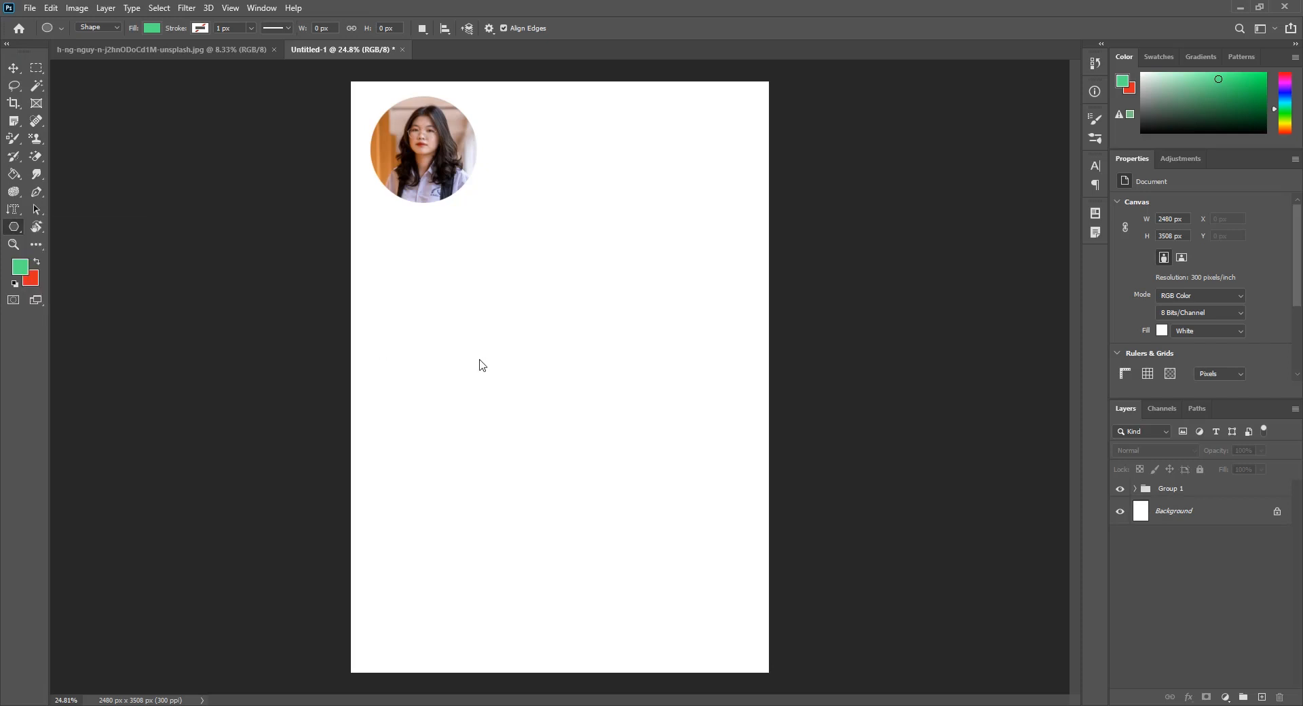
pyautogui.moveTo(453, 339); pyautogui.dragTo(487, 382)
pyautogui.press('v')
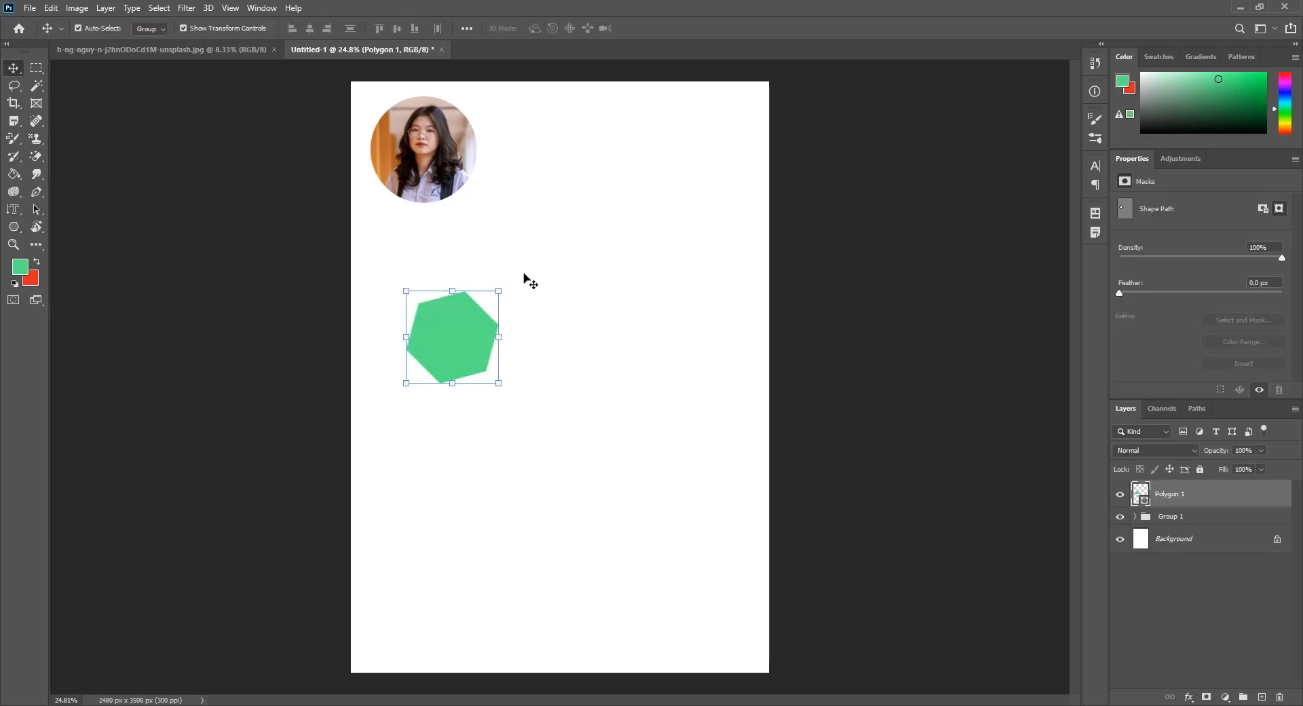
pyautogui.moveTo(503, 278)
pyautogui.mouseDown()
pyautogui.moveTo(472, 265)
pyautogui.moveTo(482, 271)
pyautogui.mouseUp()
pyautogui.click(650, 28)
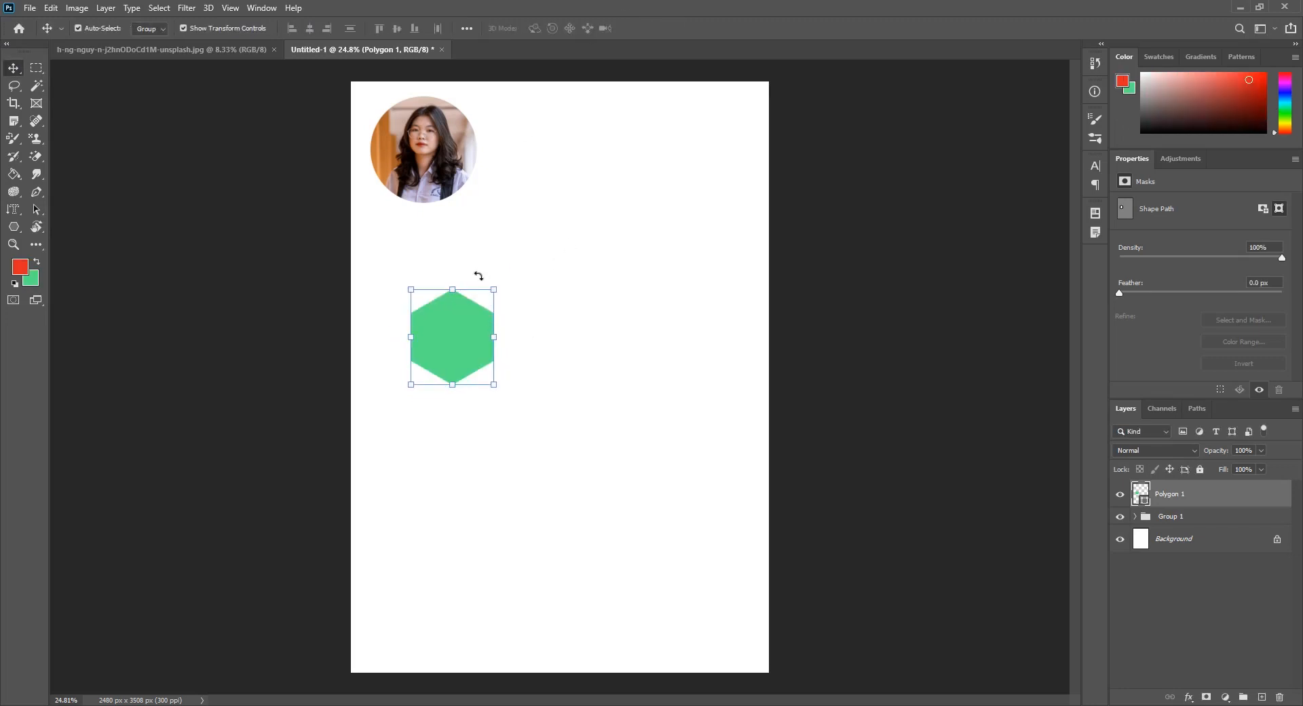
# - Scale the green hexagon down to 49.89%
pyautogui.scroll(2, 501, 300)
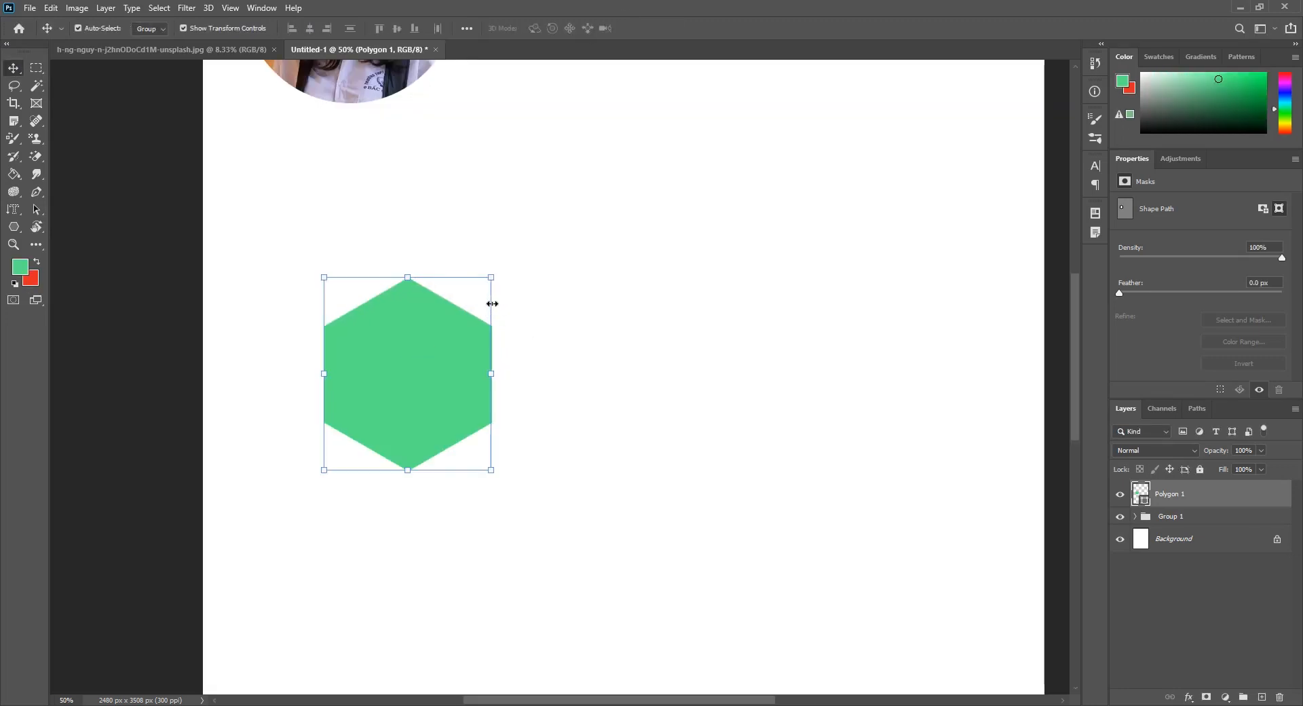
pyautogui.moveTo(488, 279); pyautogui.dragTo(416, 392)
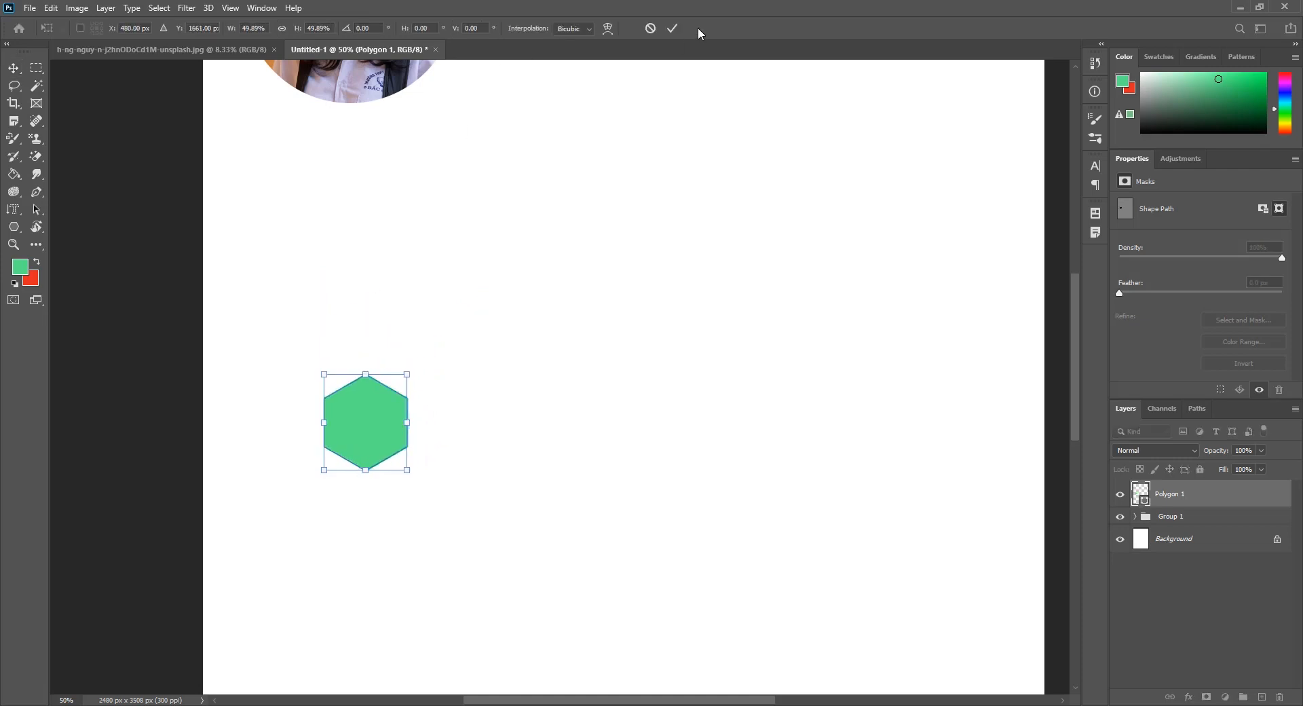
pyautogui.click(671, 28)
# - Duplicate the hexagon into an evenly spaced row of four and hide the portrait group
pyautogui.moveTo(364, 434); pyautogui.dragTo(720, 283)
pyautogui.moveTo(750, 378); pyautogui.dragTo(378, 257)
pyautogui.scroll(3, 389, 201)
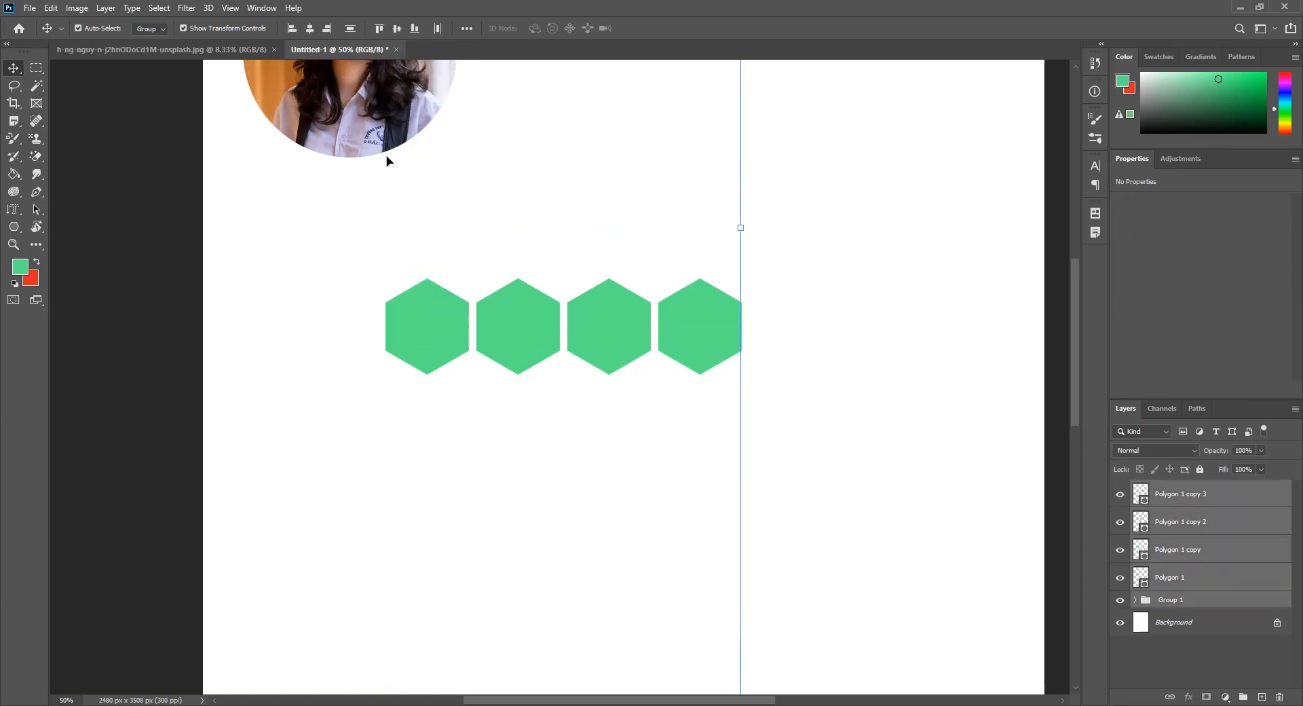
pyautogui.click(1120, 602)
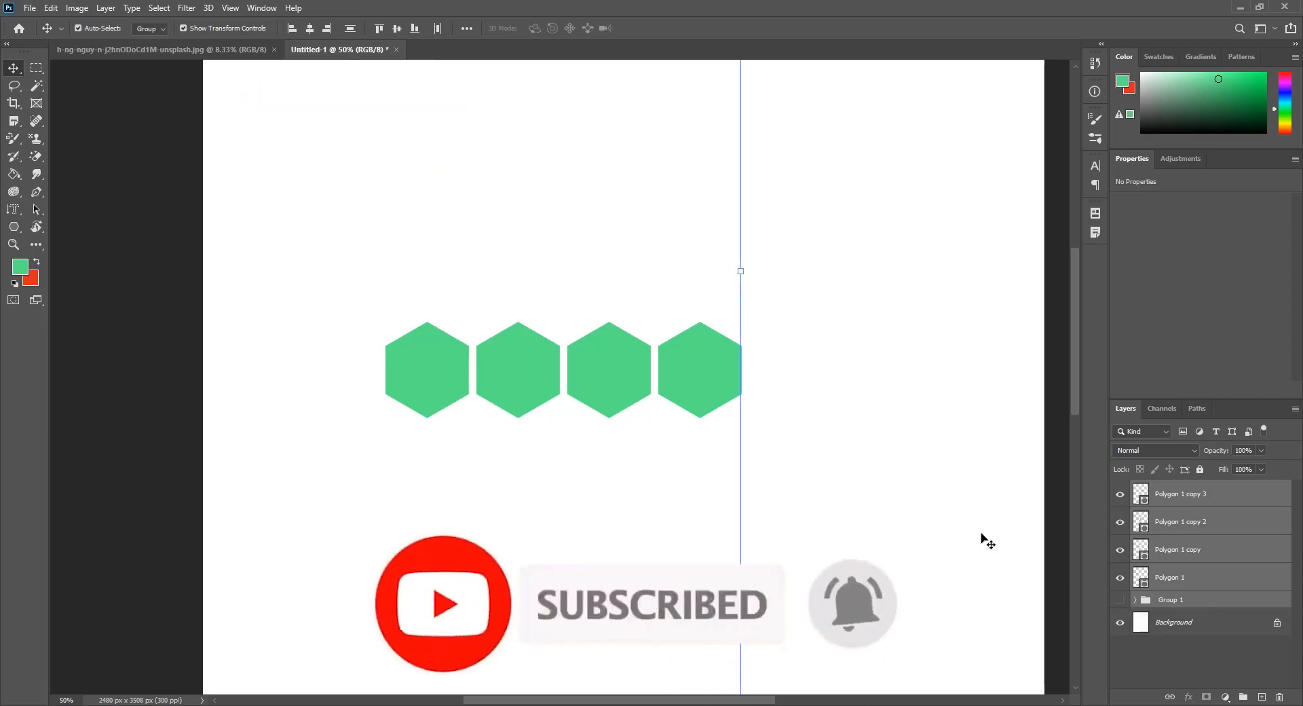
# - Duplicate the row of four hexagons beneath itself, offset by half a hexagon so the two rows interlock with even gaps
pyautogui.moveTo(700, 483); pyautogui.dragTo(473, 438)
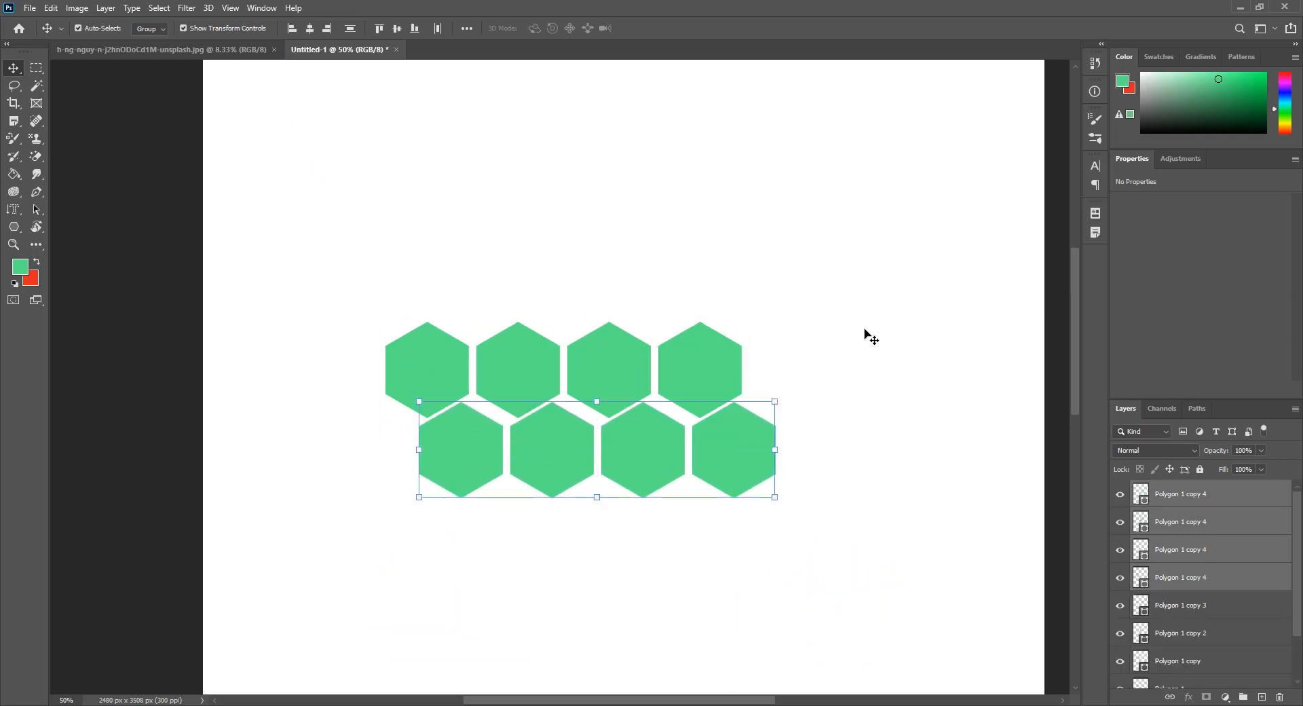
pyautogui.hotkey('ctrl', 'z')
pyautogui.moveTo(425, 392); pyautogui.dragTo(469, 465)
# - Duplicate the staggered hexagon rows downward to build a honeycomb of six rows with four hexagons each
pyautogui.moveTo(843, 318); pyautogui.dragTo(481, 553)
pyautogui.scroll(-2, 448, 464)
pyautogui.click(833, 419)
pyautogui.scroll(-2, 712, 299)
pyautogui.scroll(-1, 694, 309)
pyautogui.moveTo(780, 568); pyautogui.dragTo(460, 523)
pyautogui.click(875, 434)
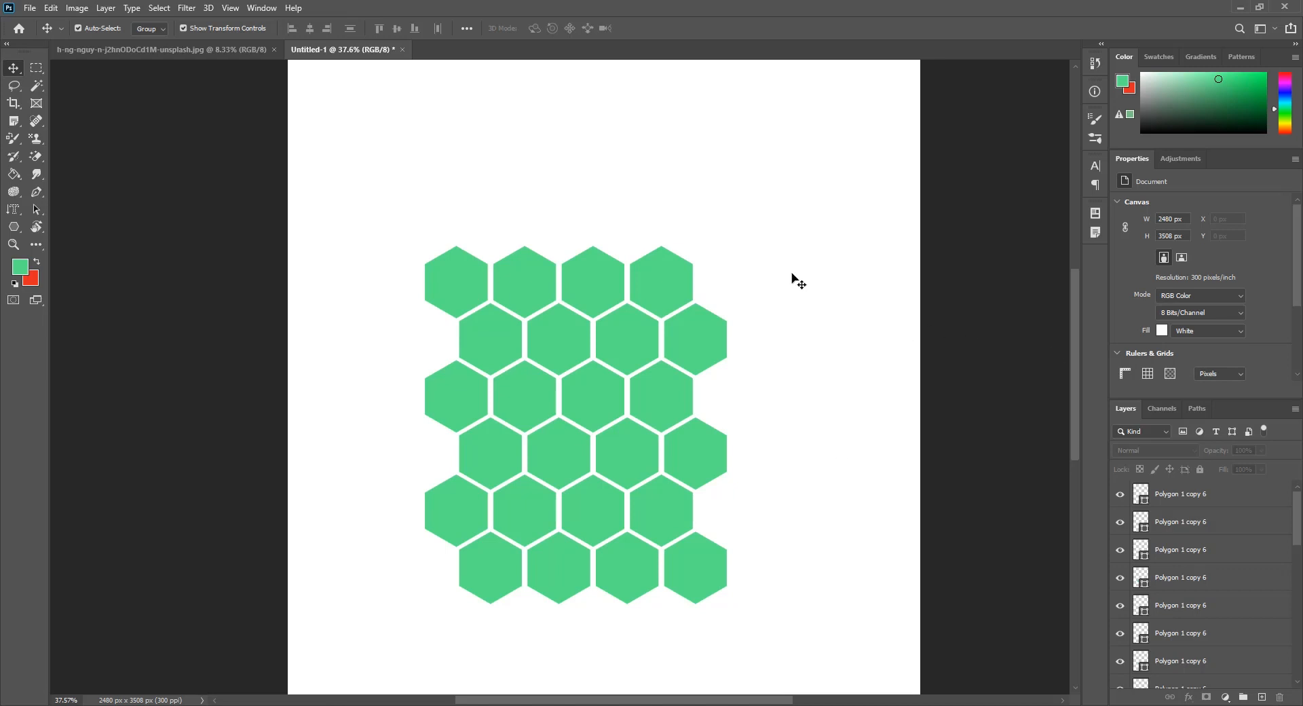
# - Select all hexagons of the honeycomb and group them
pyautogui.moveTo(822, 257); pyautogui.dragTo(384, 619)
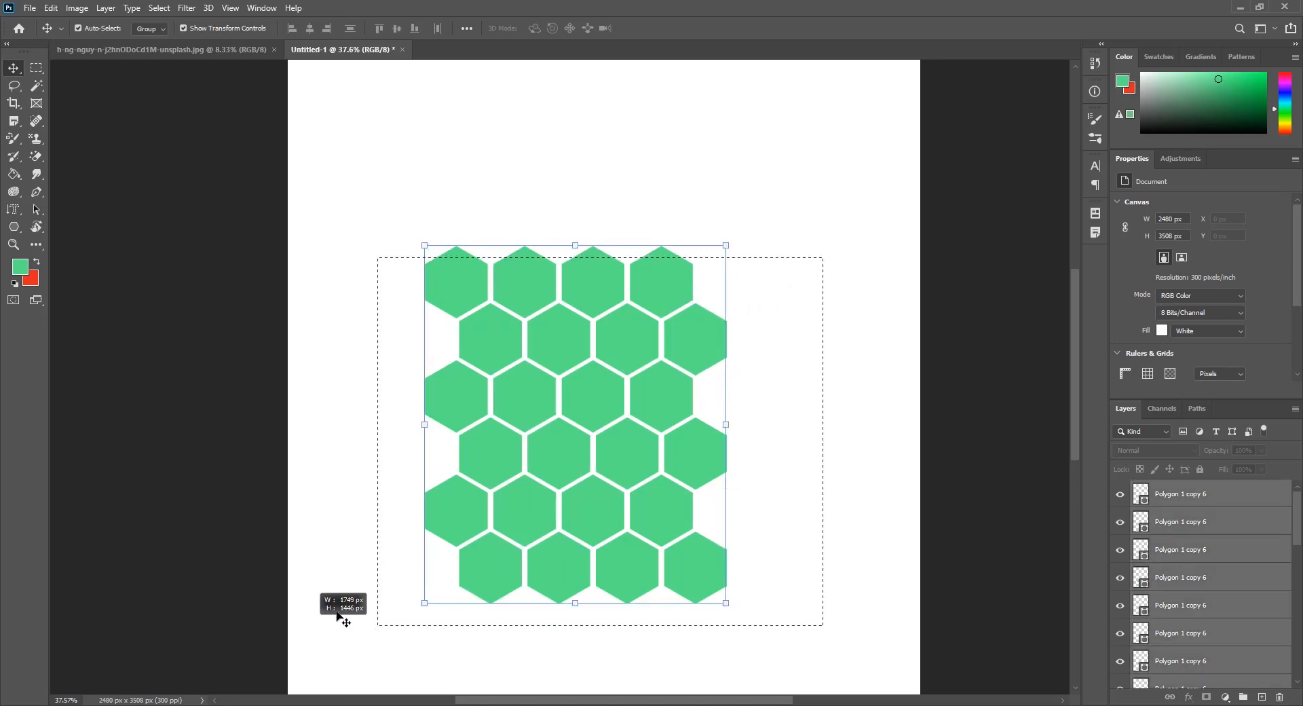
pyautogui.press('ctrl')
pyautogui.hotkey('ctrl', 'g')
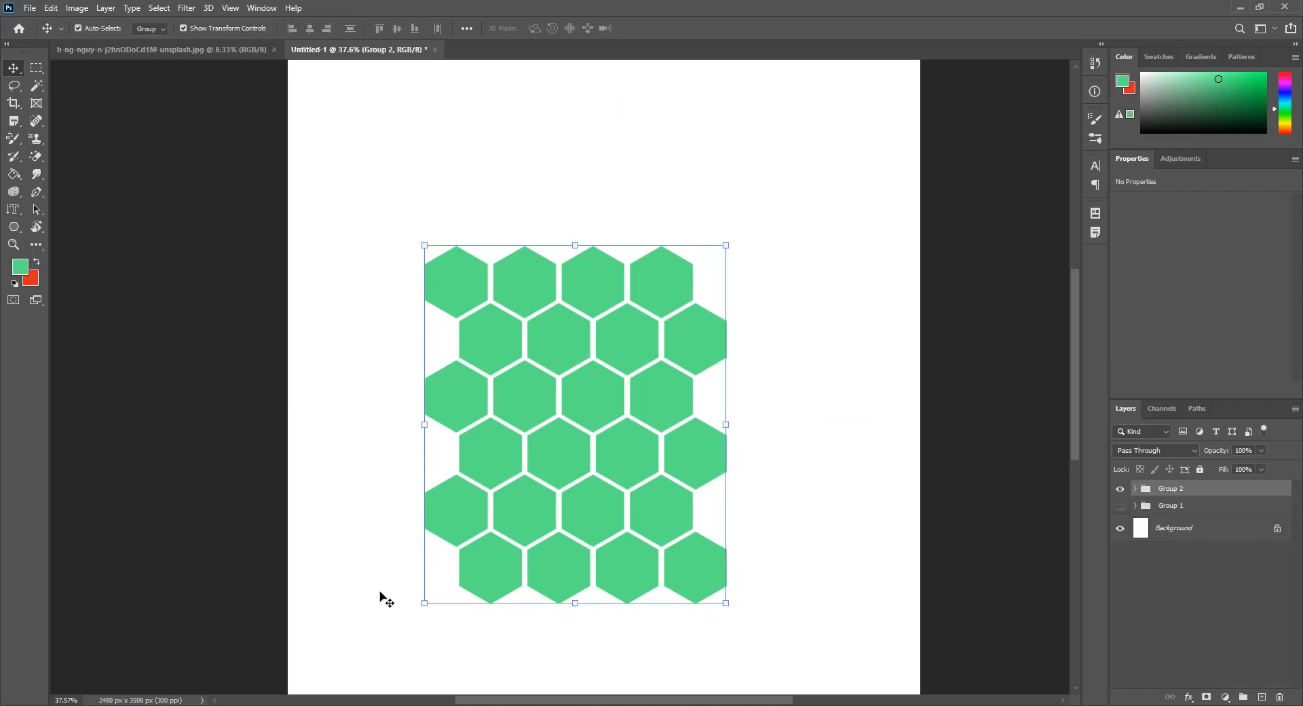
# - Bring the portrait photo into the honeycomb document as a layer above the hexagon group and lower its opacity to 68%
pyautogui.click(940, 404)
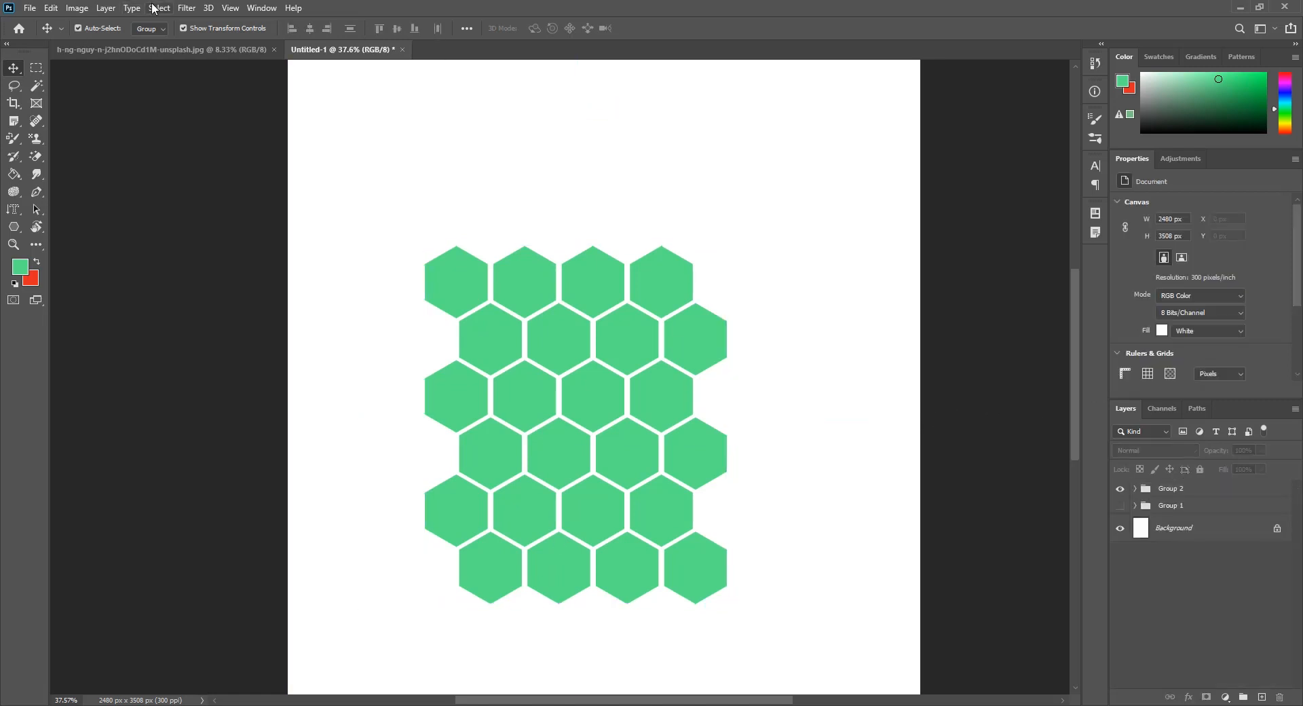
pyautogui.hotkey('ctrl', 'Tab')
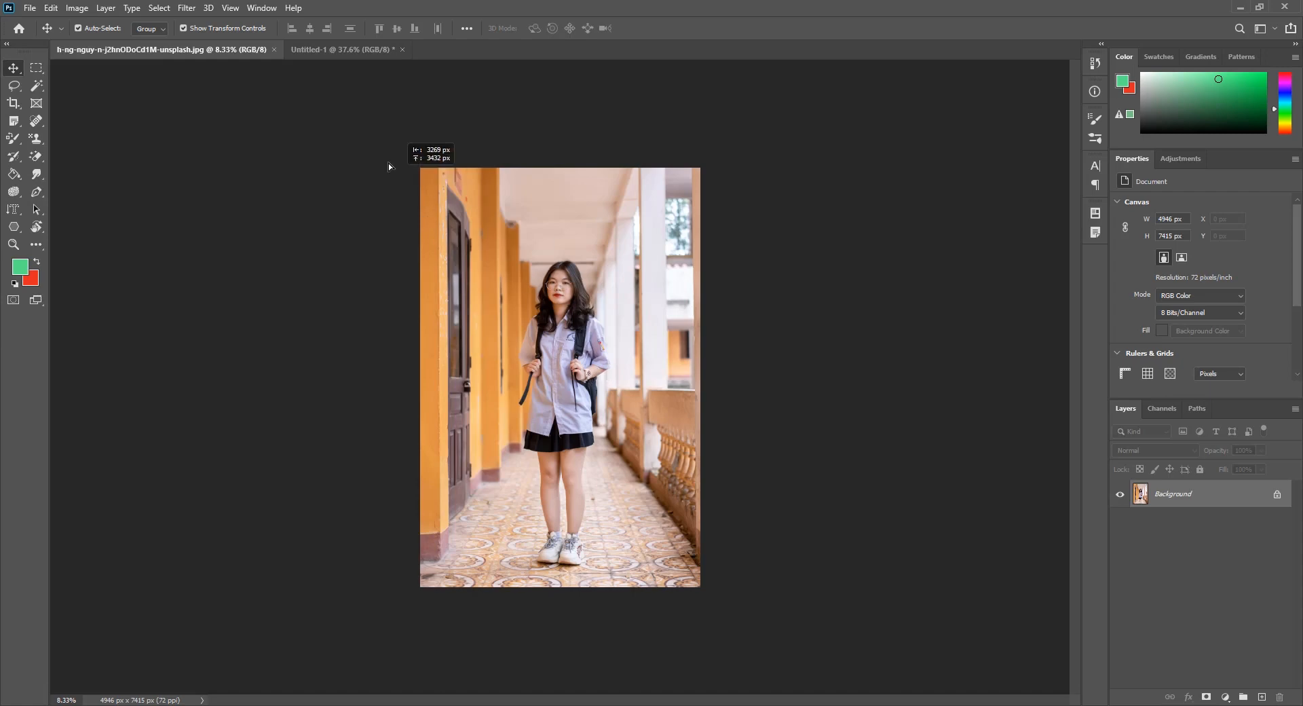
pyautogui.click(345, 51)
pyautogui.hotkey('ctrl', 'v')
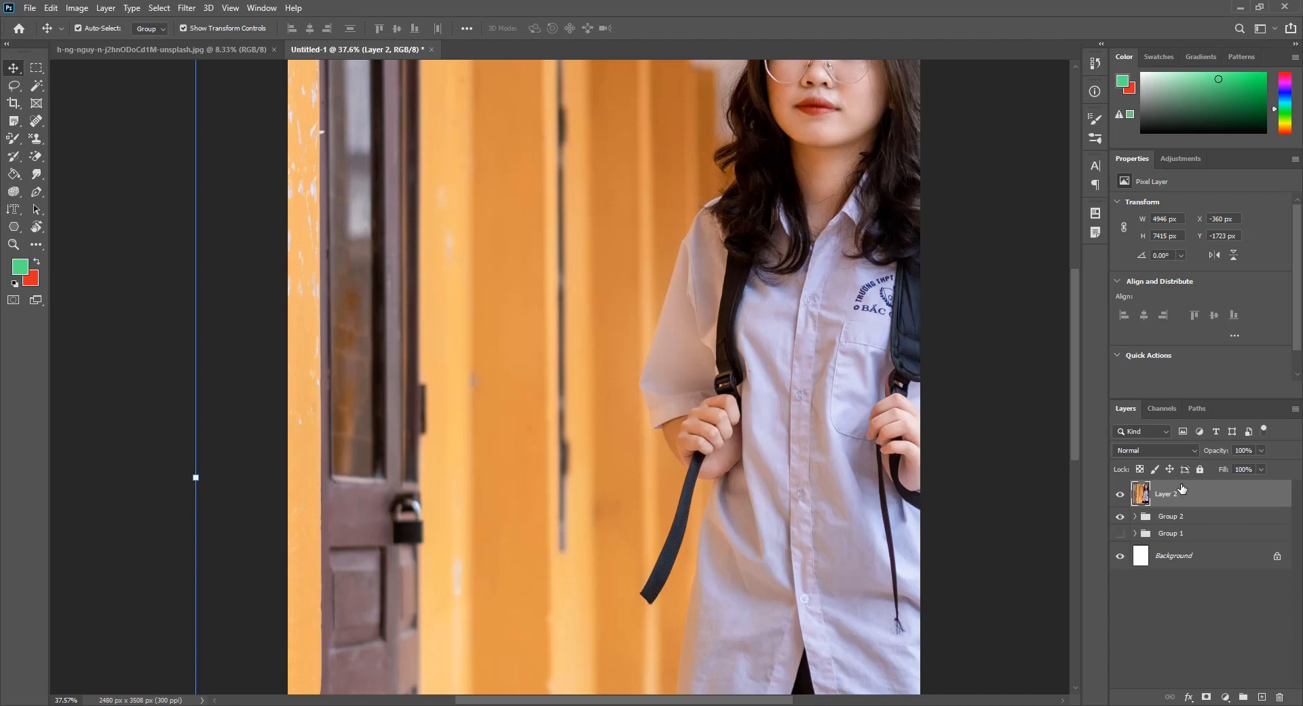
pyautogui.moveTo(1219, 454); pyautogui.dragTo(1190, 441)
# - Scale the portrait photo down to about 40% and position it so the girl's upper body lies behind the hexagons
pyautogui.scroll(-6, 625, 352)
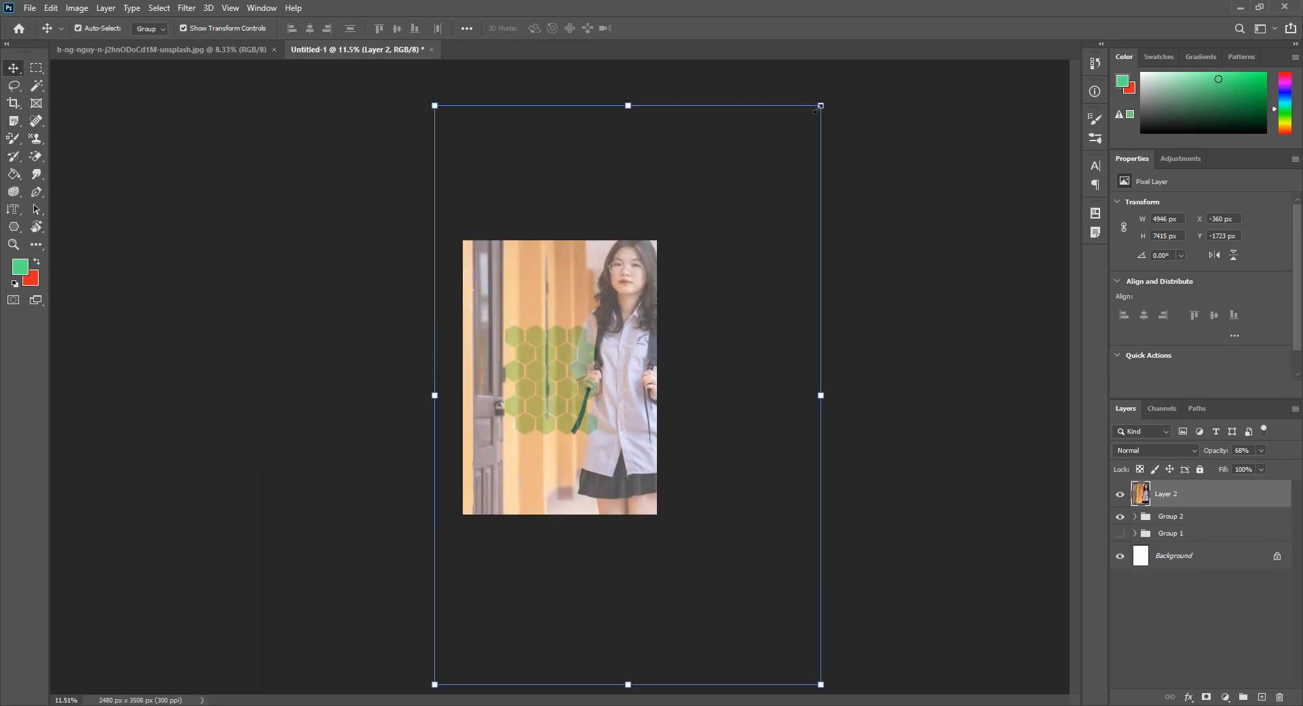
pyautogui.moveTo(820, 105); pyautogui.dragTo(730, 239)
pyautogui.moveTo(604, 371); pyautogui.dragTo(526, 396)
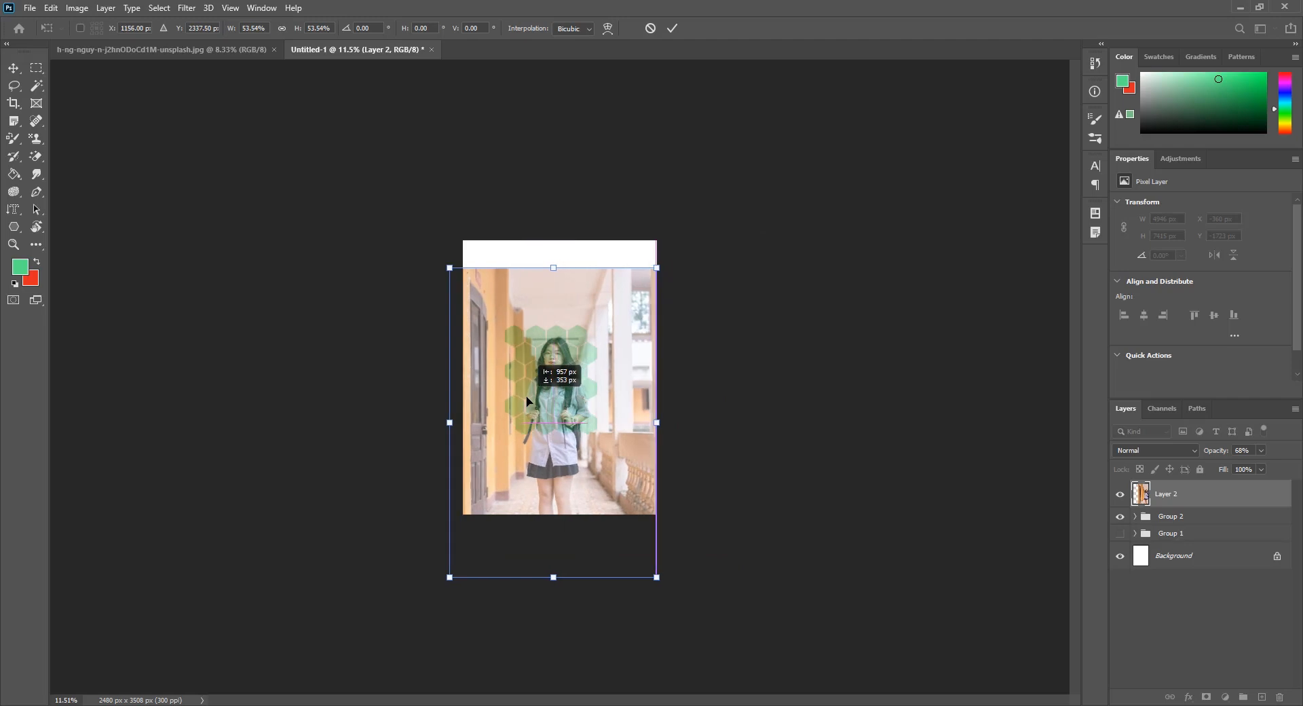
pyautogui.moveTo(656, 270); pyautogui.dragTo(629, 306)
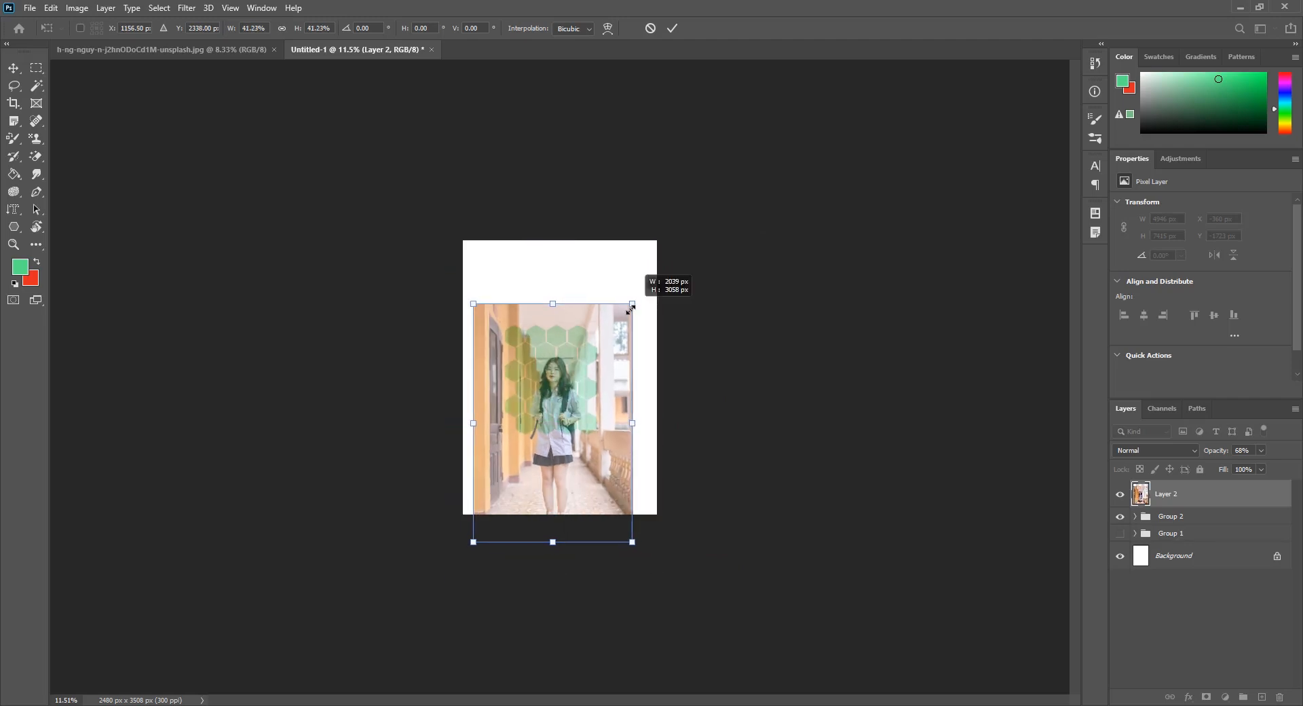
pyautogui.moveTo(611, 419); pyautogui.dragTo(604, 401)
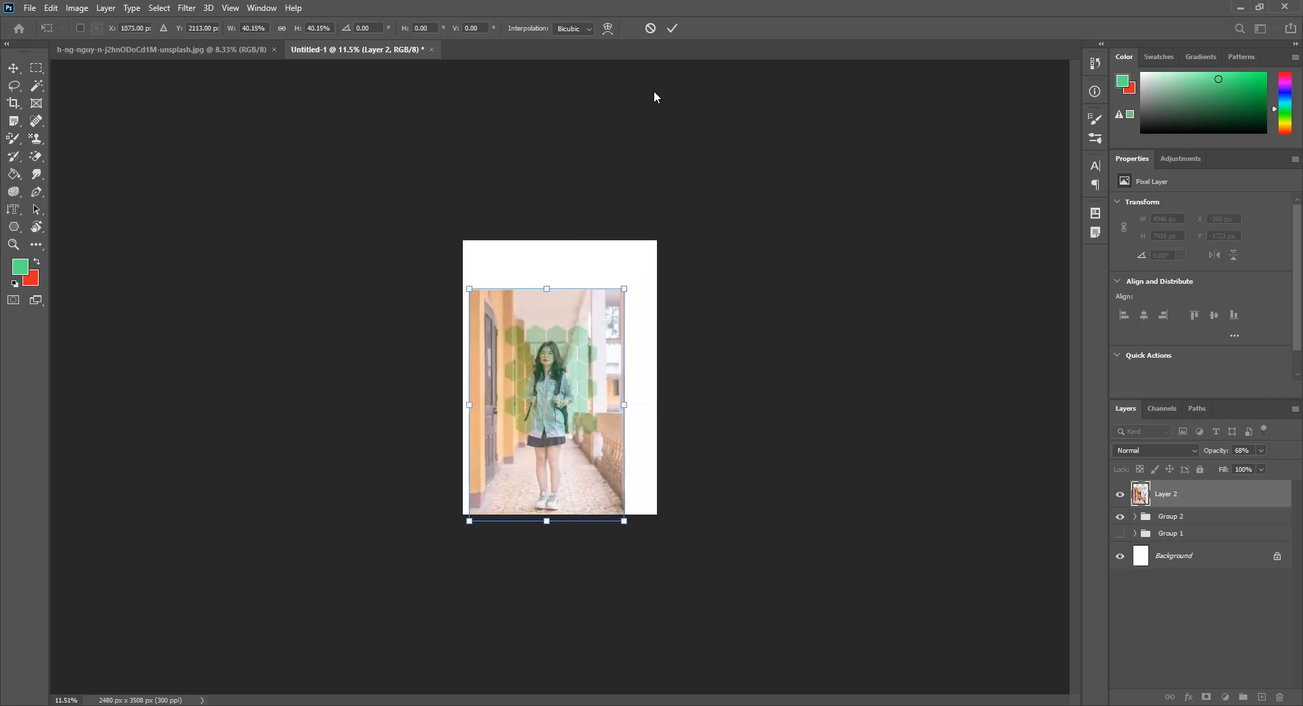
pyautogui.click(672, 28)
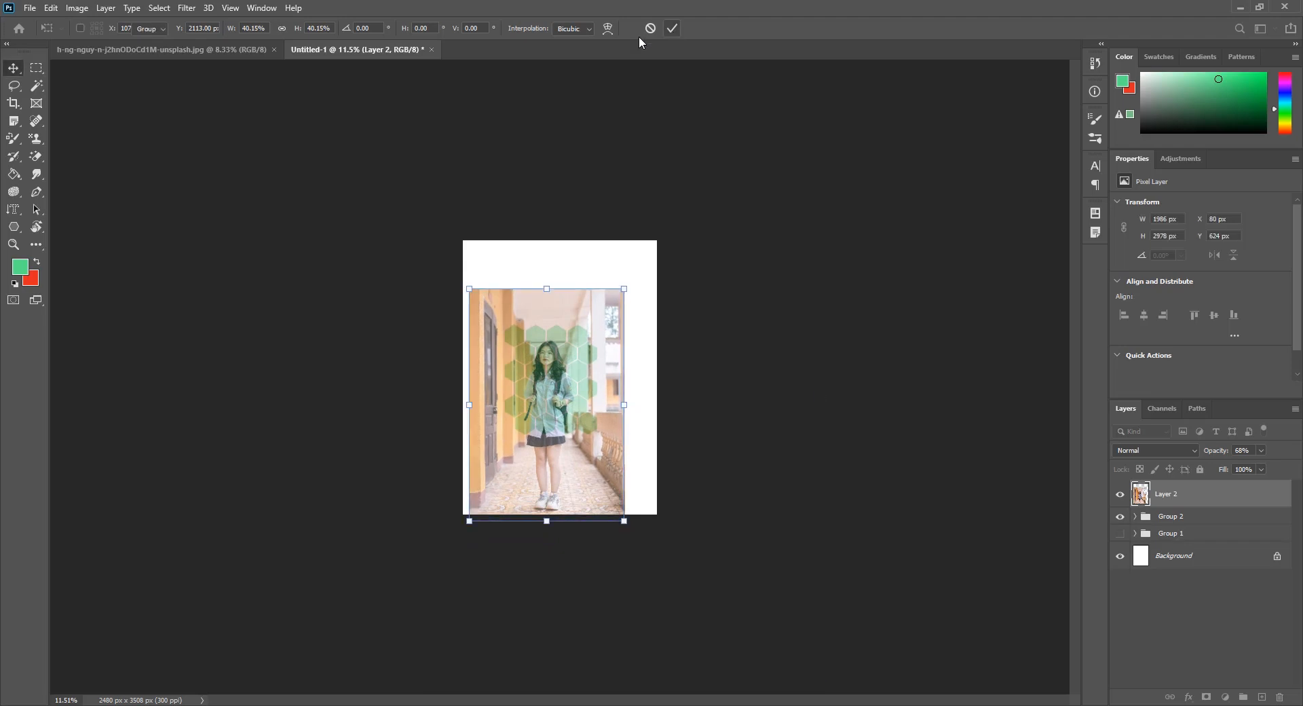
# - Restore the portrait layer's opacity to 100% and clip it to the honeycomb group with a clipping mask
pyautogui.hotkey('ctrl', '0')
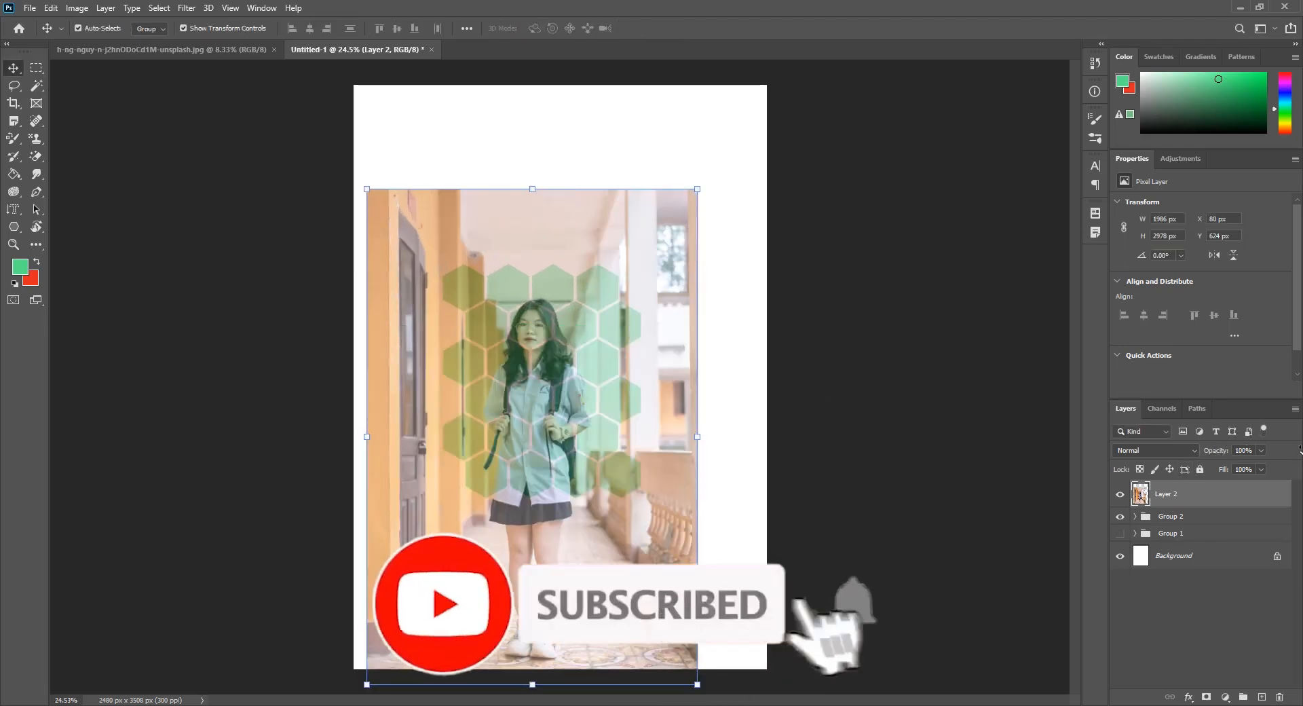
pyautogui.moveTo(1213, 454); pyautogui.dragTo(1236, 454)
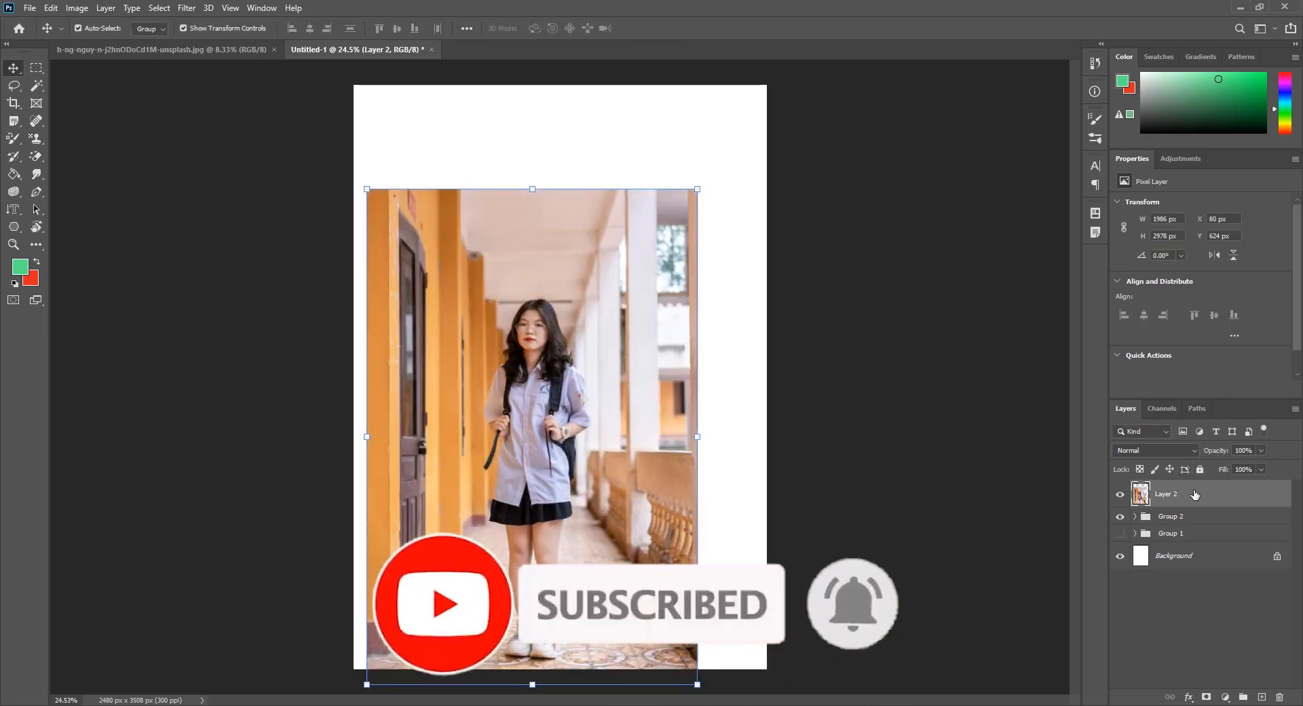
pyautogui.rightClick(1194, 495)
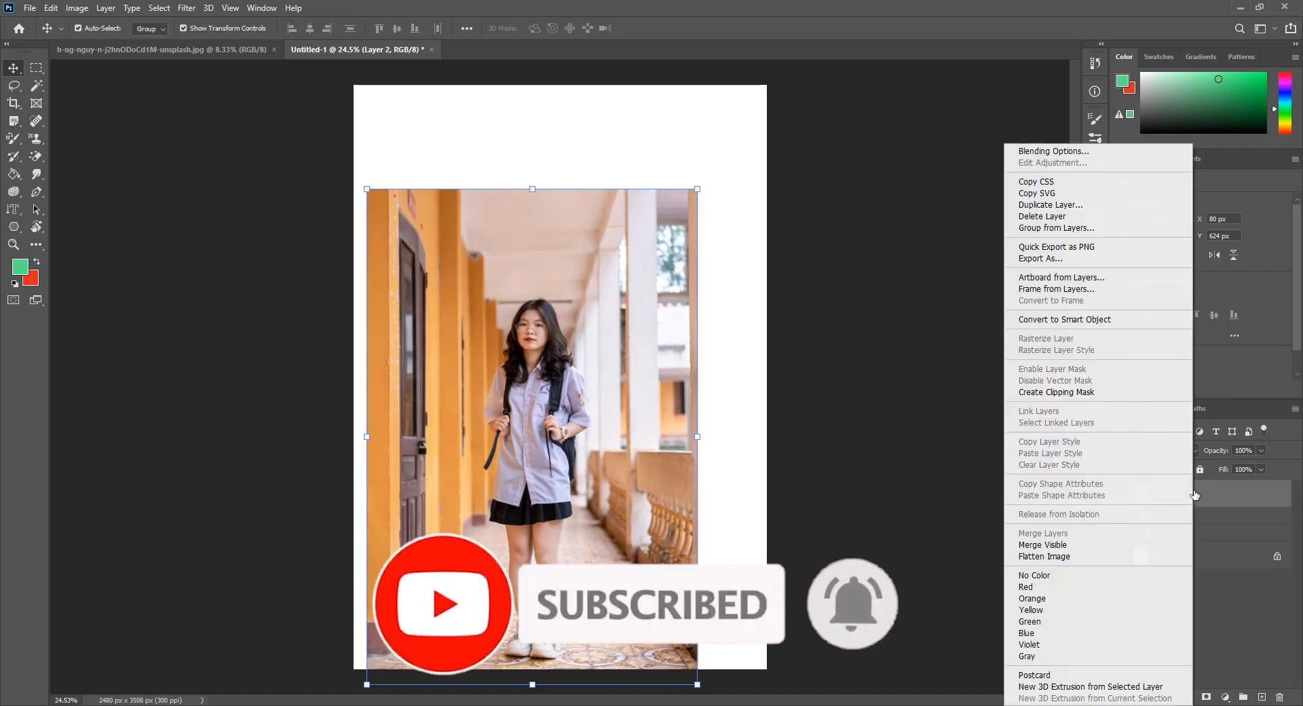
pyautogui.click(1083, 398)
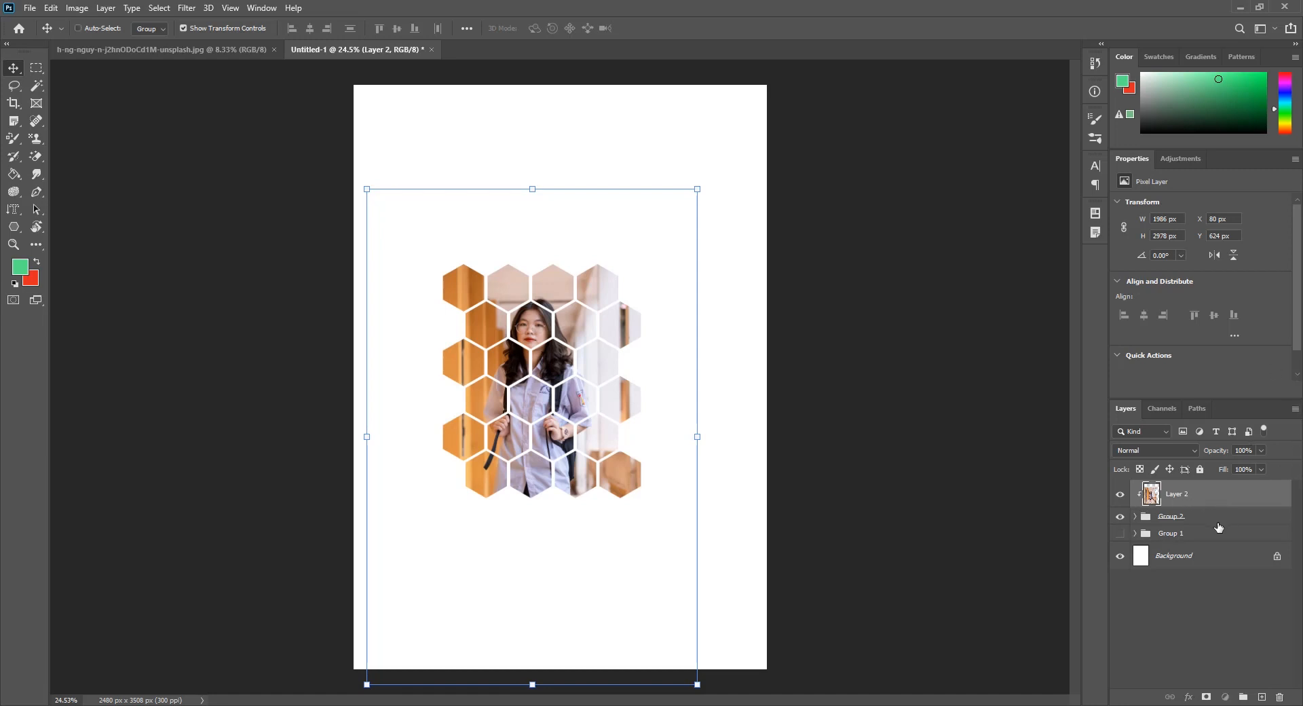
# - Group the clipped portrait with the honeycomb group, shrink the new group and move it to the upper part of the page
pyautogui.keyDown('shift'); pyautogui.click(1217, 522); pyautogui.keyUp('shift')
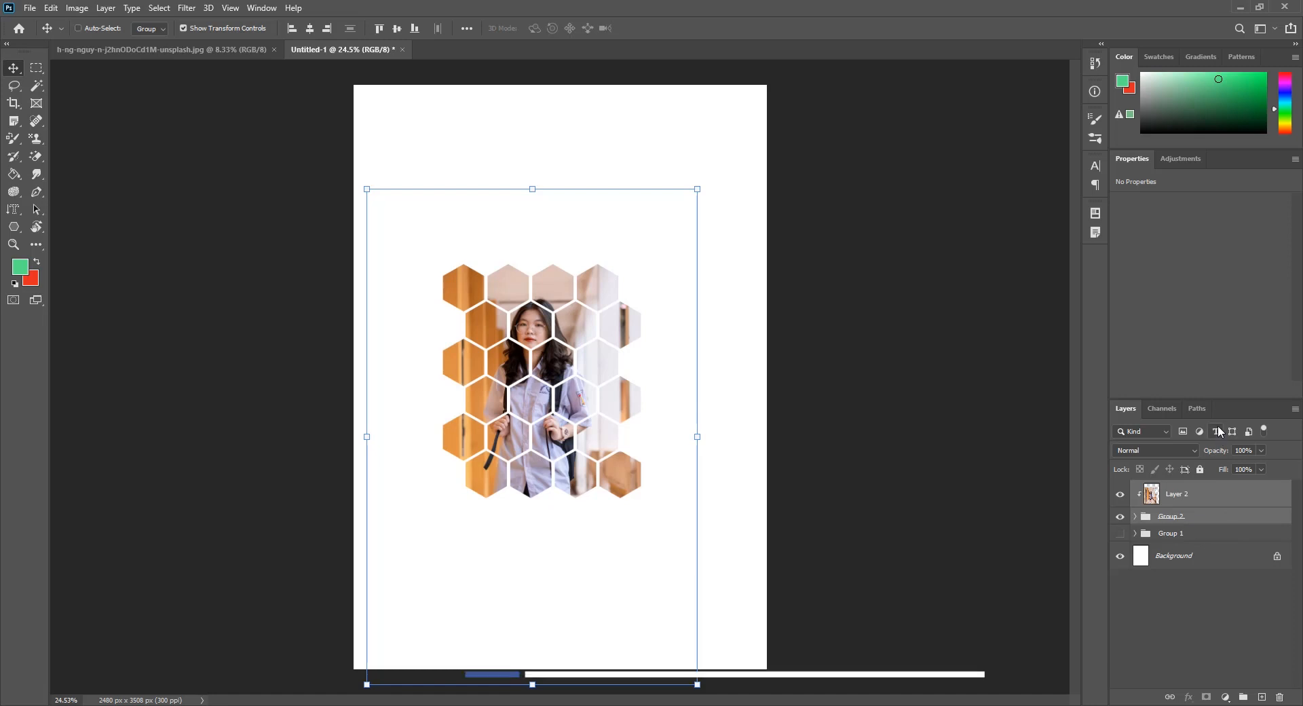
pyautogui.hotkey('ctrl', 'g')
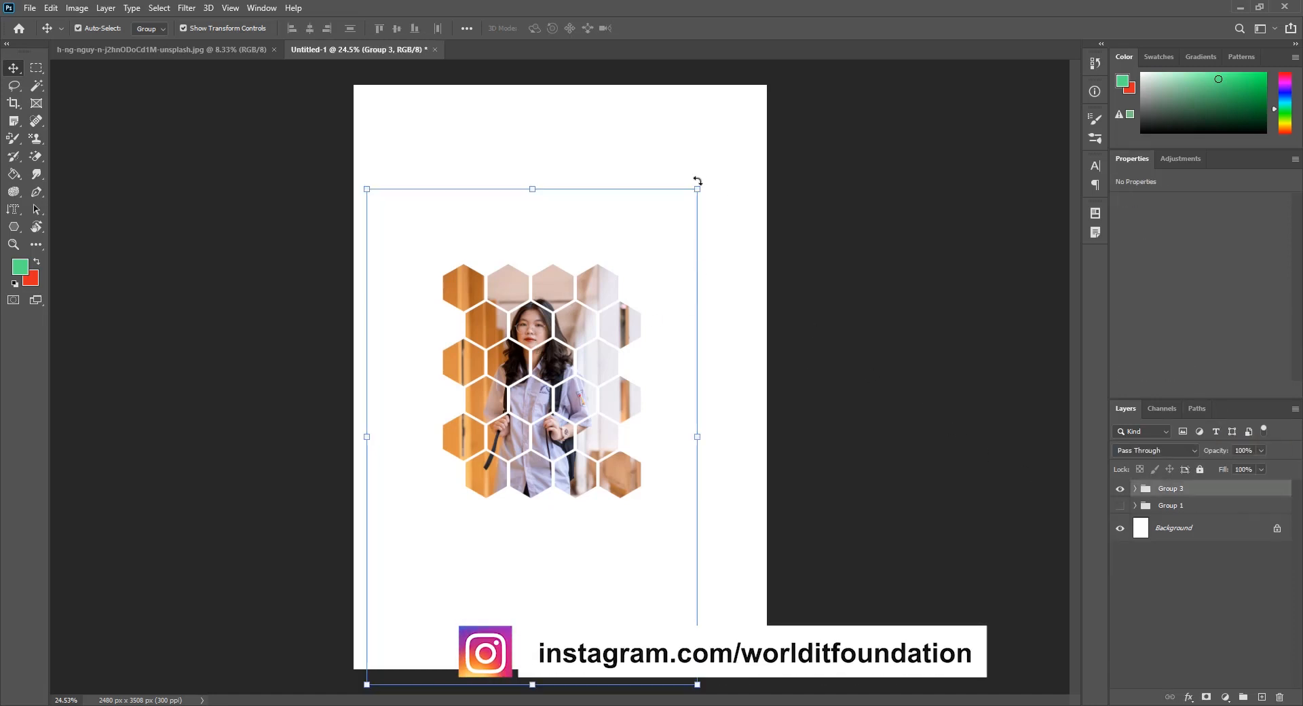
pyautogui.moveTo(696, 192); pyautogui.dragTo(574, 374)
pyautogui.moveTo(497, 450); pyautogui.dragTo(613, 124)
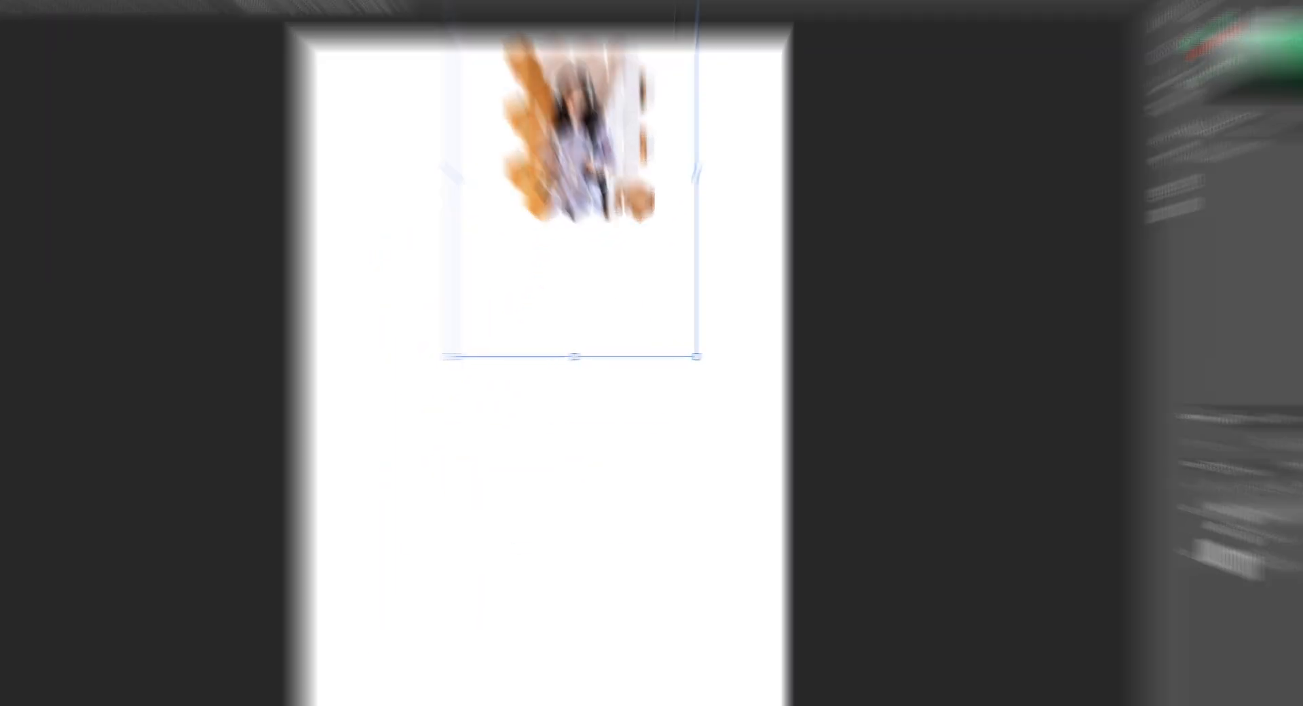